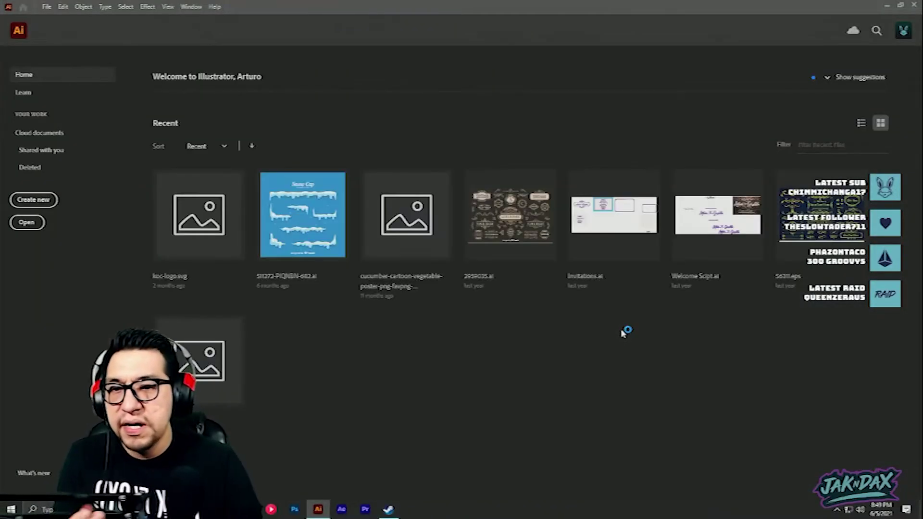
Step: Create a new RGB document from a mobile preset, with both width and height set to 800 px
{"action": "left_click", "coordinate": [33, 200]}
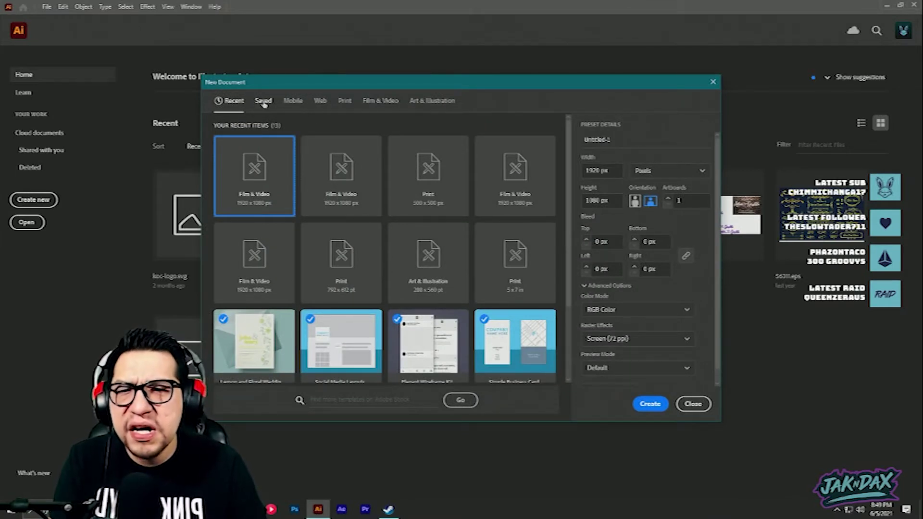
{"action": "left_click", "coordinate": [320, 102]}
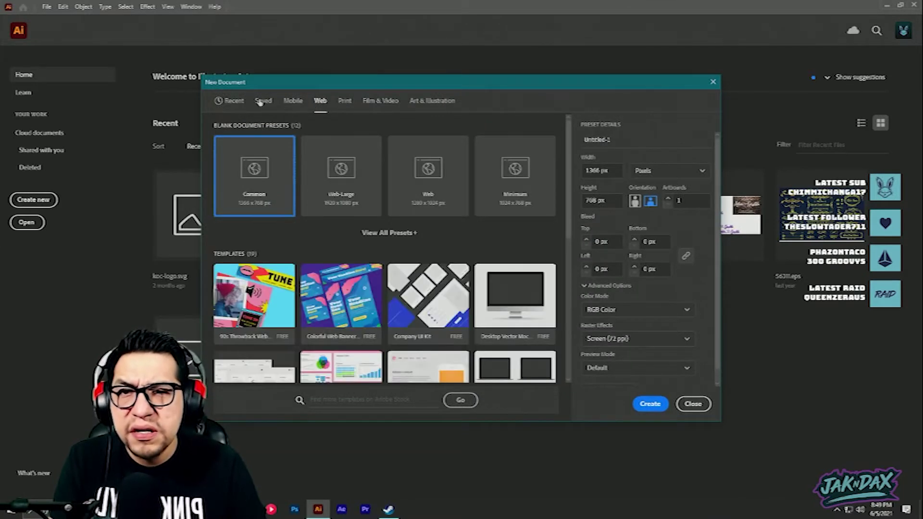
{"action": "left_click", "coordinate": [263, 101]}
{"action": "left_click", "coordinate": [292, 101]}
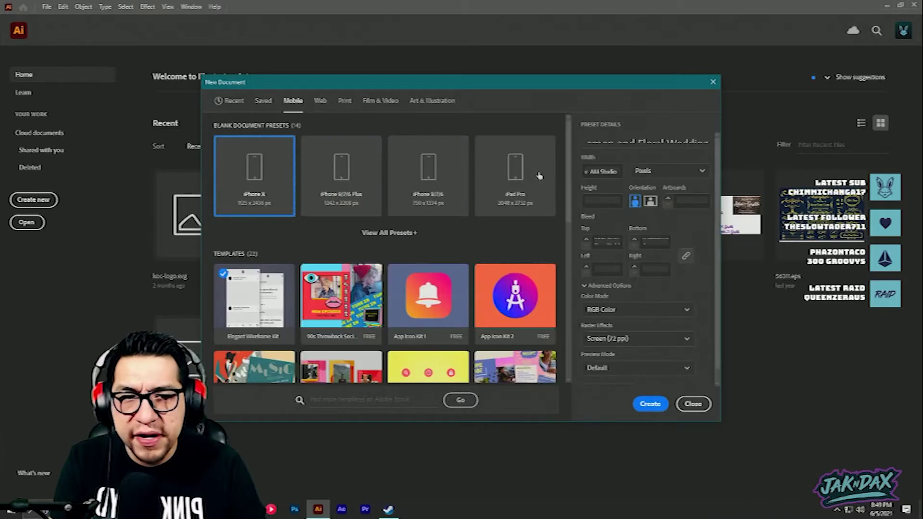
{"action": "double_click", "coordinate": [594, 171]}
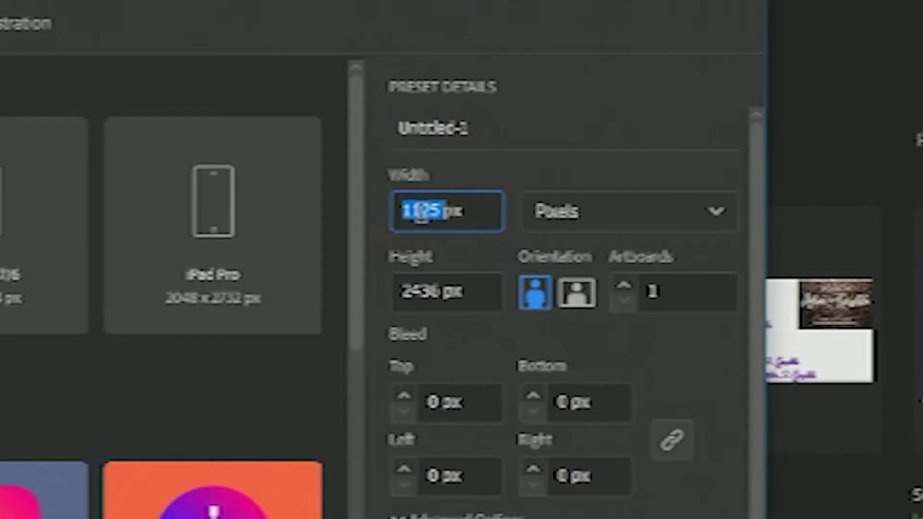
{"action": "type", "text": "800"}
{"action": "double_click", "coordinate": [419, 290]}
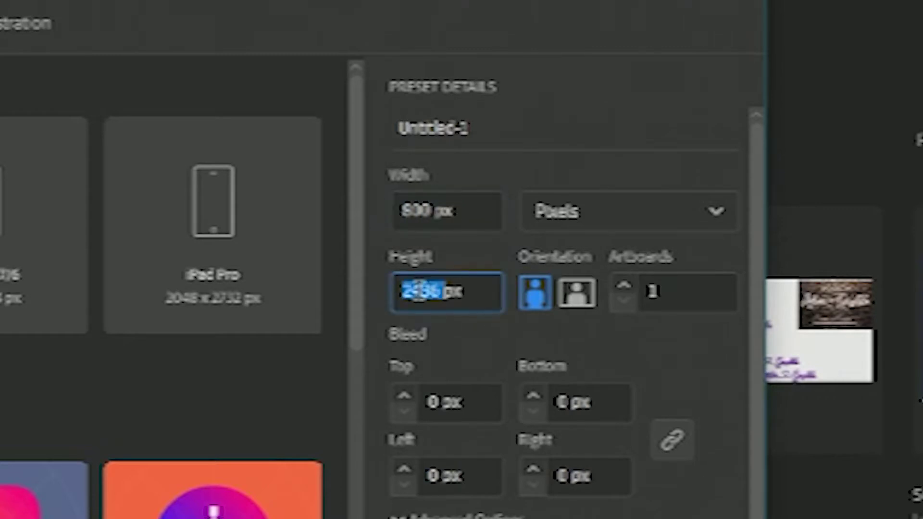
{"action": "type", "text": "800"}
{"action": "key", "text": "Tab"}
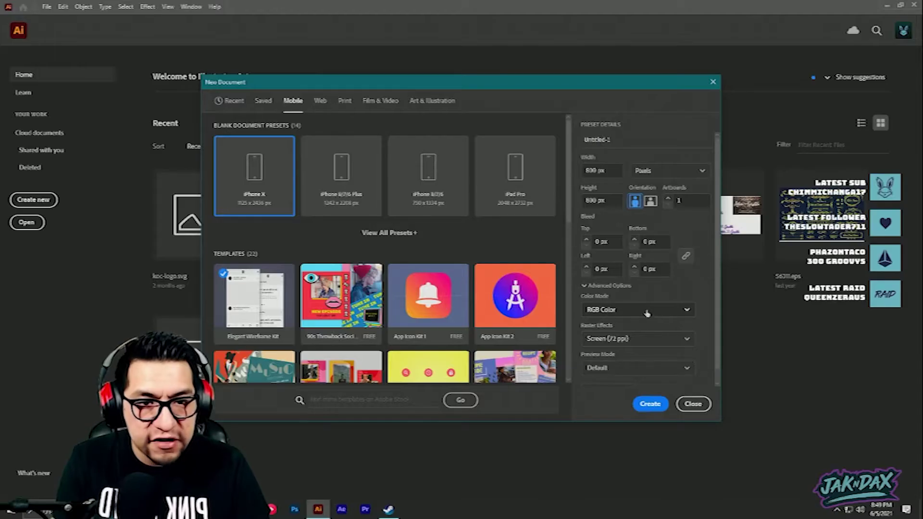
{"action": "left_click", "coordinate": [650, 404]}
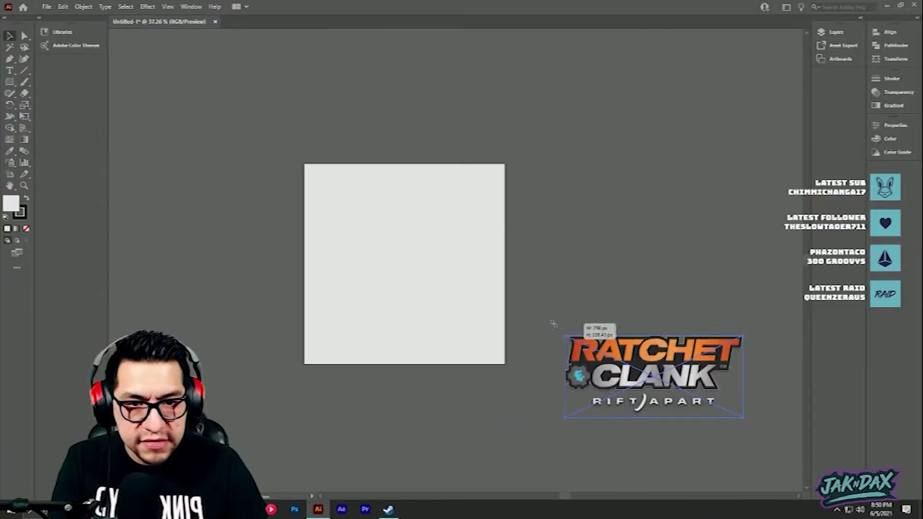
Step: Place the Ratchet & Clank: Rift Apart logo image and position it centred just above the artboard as a reference
{"action": "left_click_drag", "start_coordinate": [555, 325], "coordinate": [595, 347]}
{"action": "left_click_drag", "start_coordinate": [695, 383], "coordinate": [431, 126]}
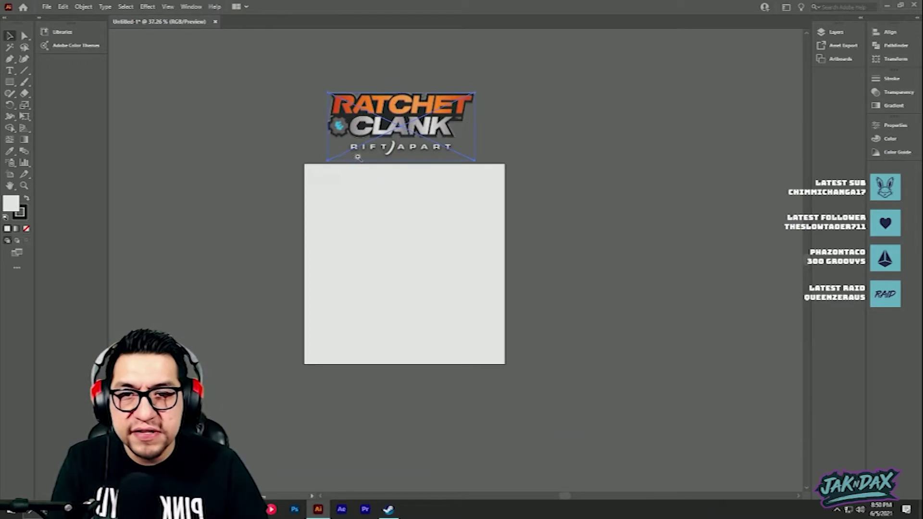
{"action": "scroll", "coordinate": [357, 157], "scroll_direction": "up", "scroll_amount": 2}
{"action": "left_click_drag", "start_coordinate": [453, 155], "coordinate": [450, 180]}
{"action": "left_click_drag", "start_coordinate": [426, 135], "coordinate": [435, 131]}
{"action": "left_click", "coordinate": [482, 284]}
{"action": "scroll", "coordinate": [476, 260], "scroll_direction": "down", "scroll_amount": 1}
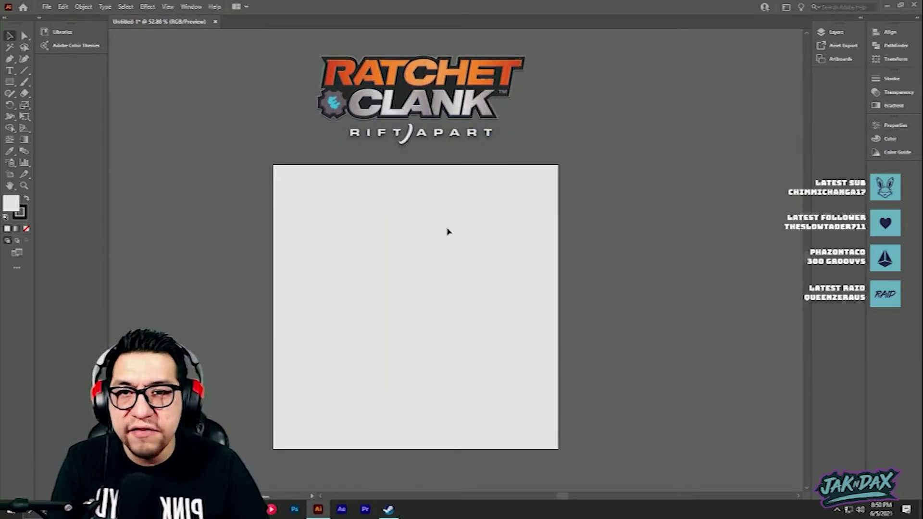
Step: Add the centre-aligned text JAKNDAX in the Orbitron Black font to the upper half of the artboard
{"action": "left_click", "coordinate": [484, 120]}
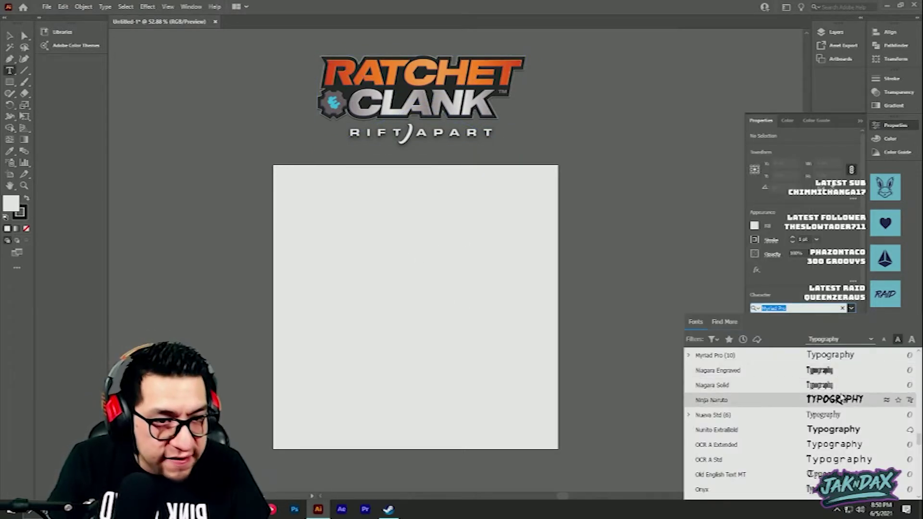
{"action": "scroll", "coordinate": [841, 399], "scroll_direction": "down", "scroll_amount": 3}
{"action": "scroll", "coordinate": [778, 356], "scroll_direction": "down", "scroll_amount": 3}
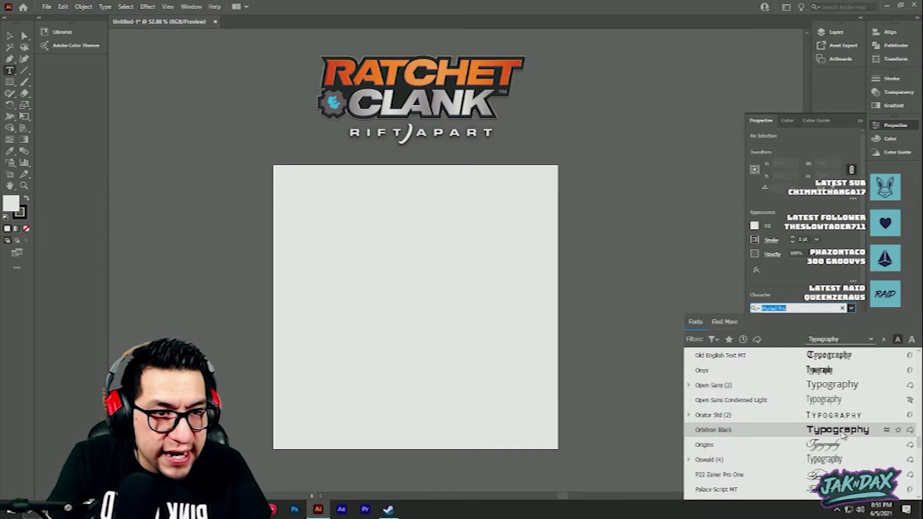
{"action": "left_click", "coordinate": [841, 431]}
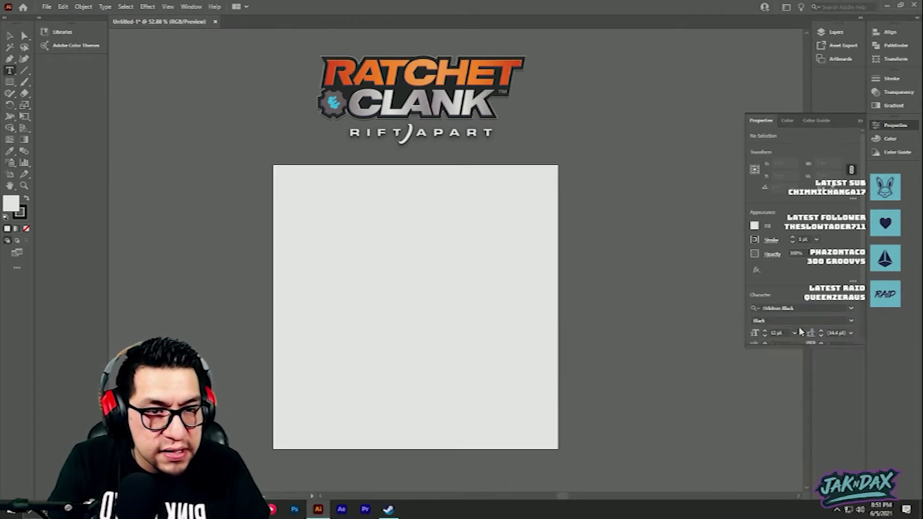
{"action": "scroll", "coordinate": [748, 330], "scroll_direction": "down", "scroll_amount": 3}
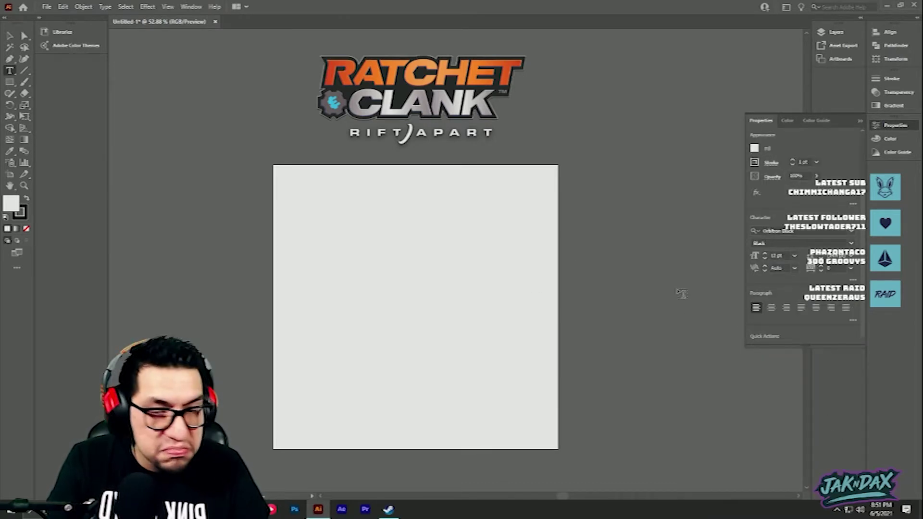
{"action": "left_click", "coordinate": [772, 308]}
{"action": "left_click", "coordinate": [409, 236]}
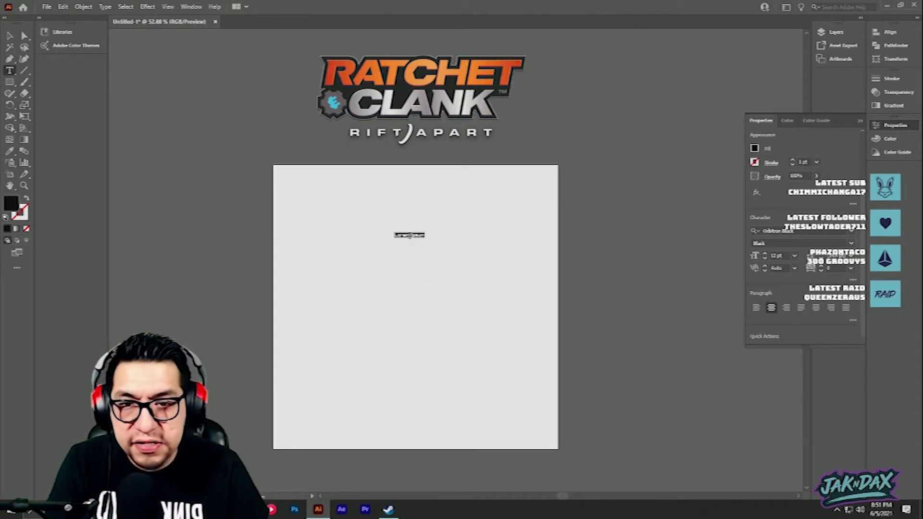
{"action": "type", "text": "JAKNDAX"}
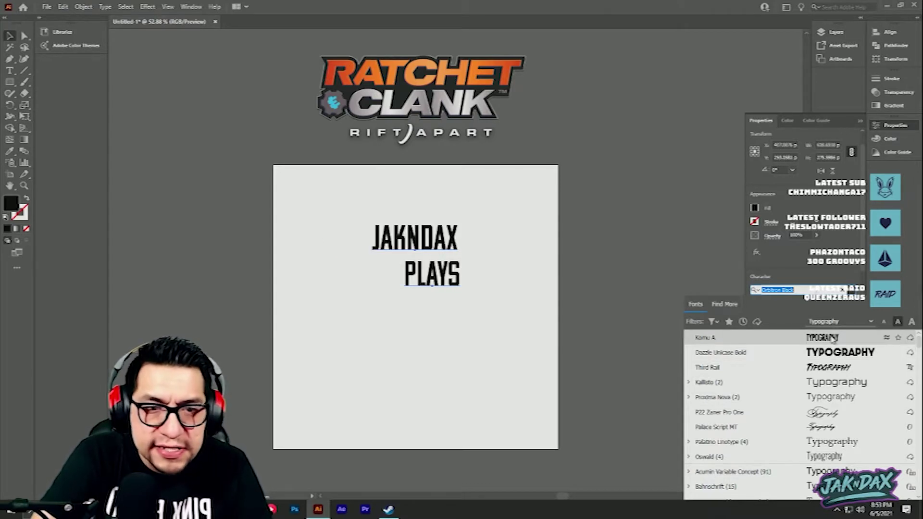
Step: Change JAKNDAX and PLAYS to a wide, heavy sans-serif typeface and convert both words to outlines
{"action": "scroll", "coordinate": [836, 385], "scroll_direction": "down", "scroll_amount": 3}
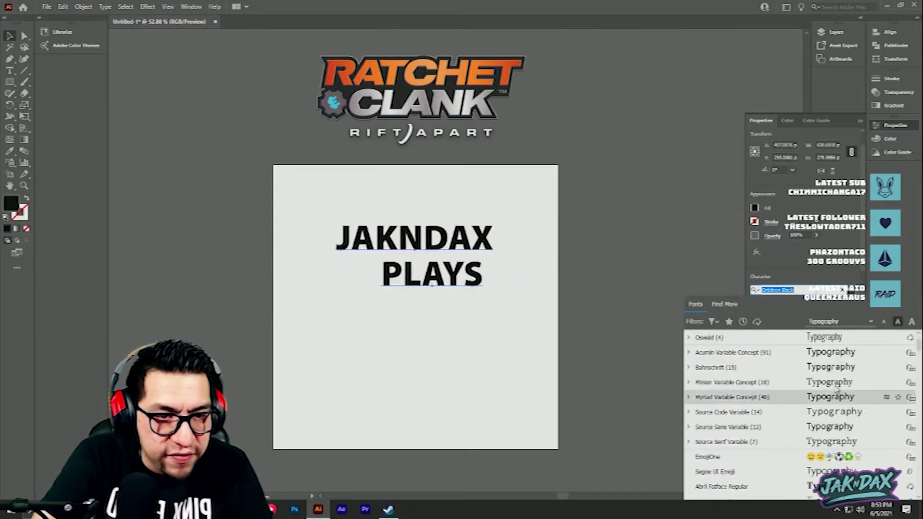
{"action": "scroll", "coordinate": [838, 405], "scroll_direction": "down", "scroll_amount": 3}
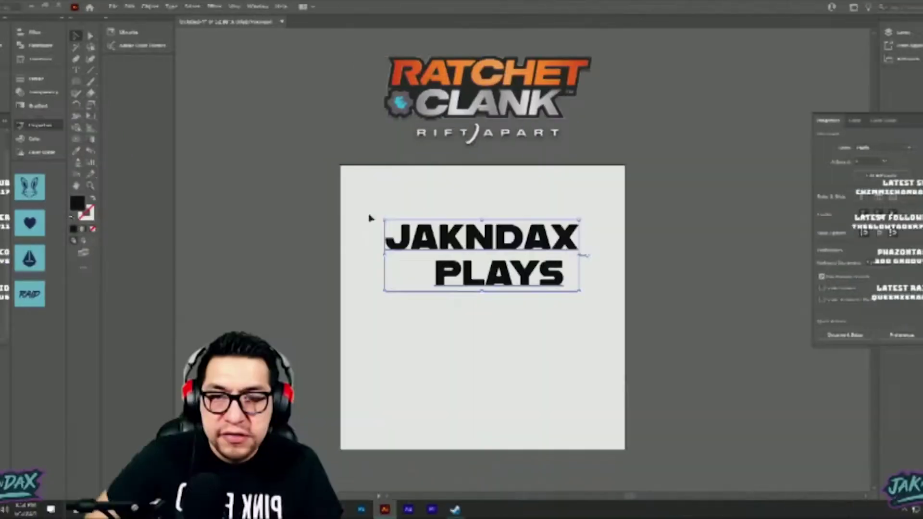
{"action": "right_click", "coordinate": [415, 246]}
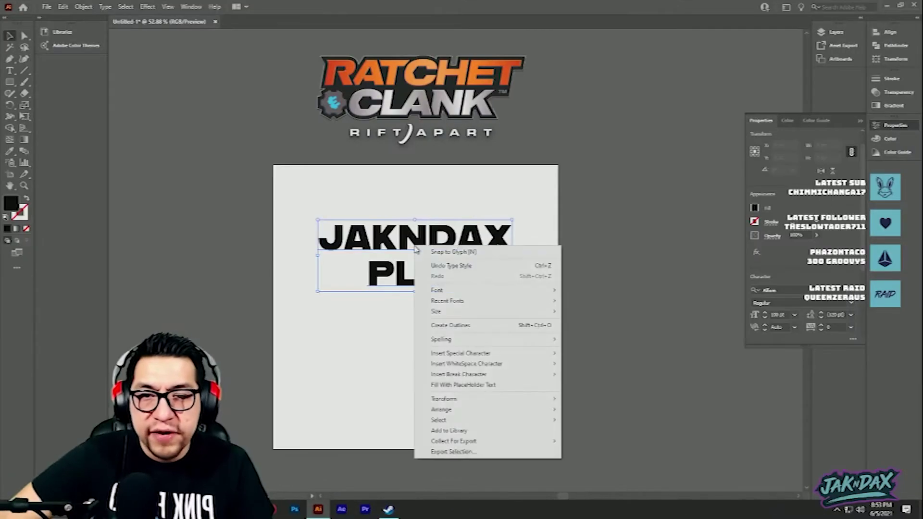
{"action": "left_click", "coordinate": [452, 325]}
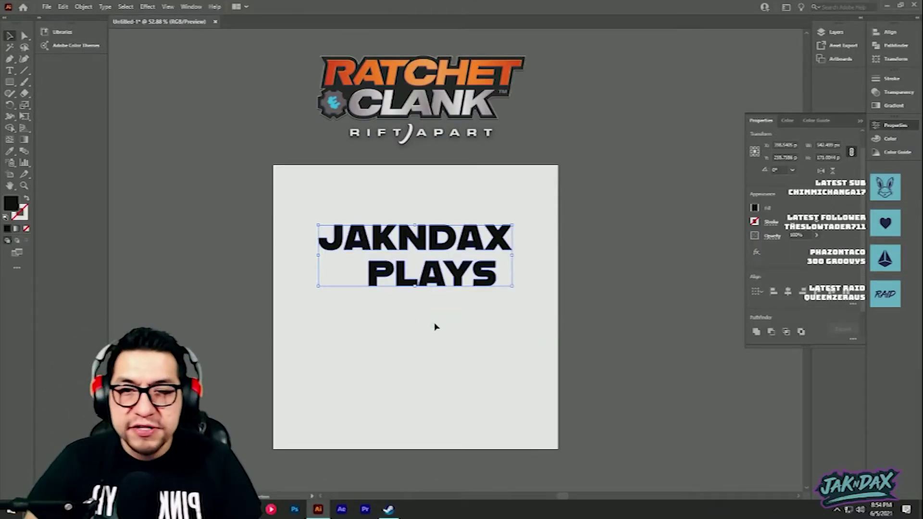
{"action": "left_click", "coordinate": [439, 328]}
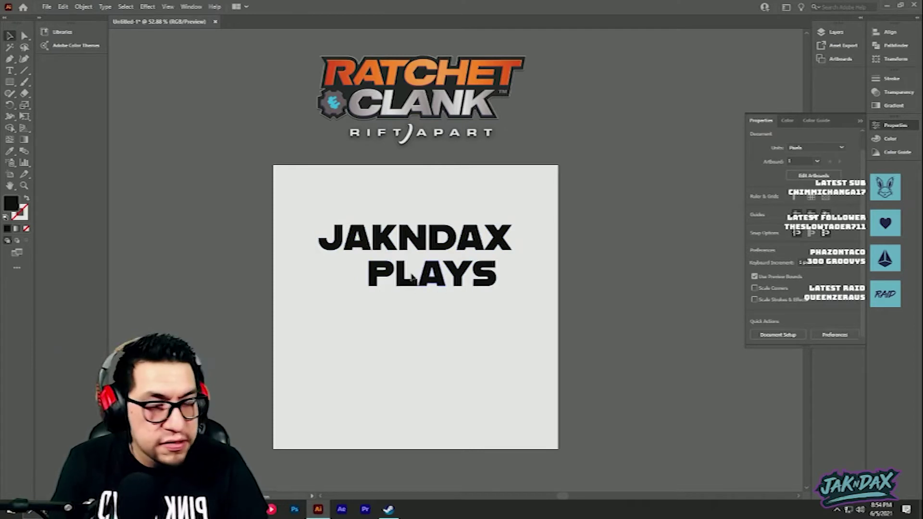
Step: Extend the foot of the L in PLAYS to the right until it joins the base of the A
{"action": "scroll", "coordinate": [412, 284], "scroll_direction": "up", "scroll_amount": 3}
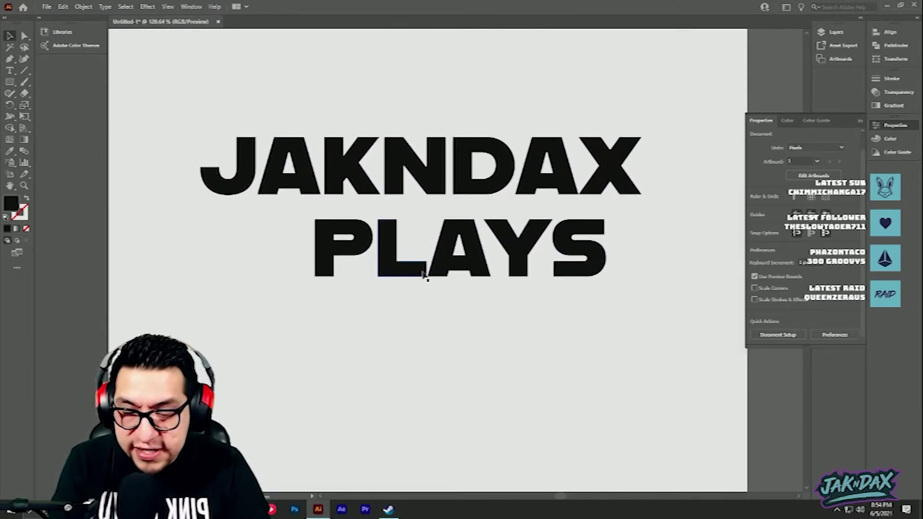
{"action": "key", "text": "a"}
{"action": "left_click", "coordinate": [422, 274]}
{"action": "left_click", "coordinate": [428, 288]}
{"action": "left_click_drag", "start_coordinate": [419, 247], "coordinate": [422, 283]}
{"action": "scroll", "coordinate": [433, 278], "scroll_direction": "up", "scroll_amount": 5}
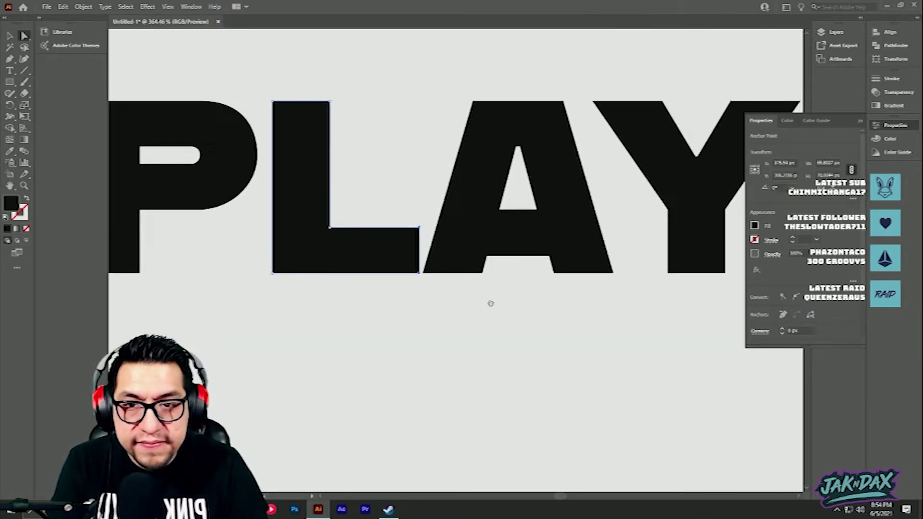
{"action": "left_click_drag", "start_coordinate": [413, 234], "coordinate": [438, 233]}
{"action": "scroll", "coordinate": [508, 302], "scroll_direction": "down", "scroll_amount": 10}
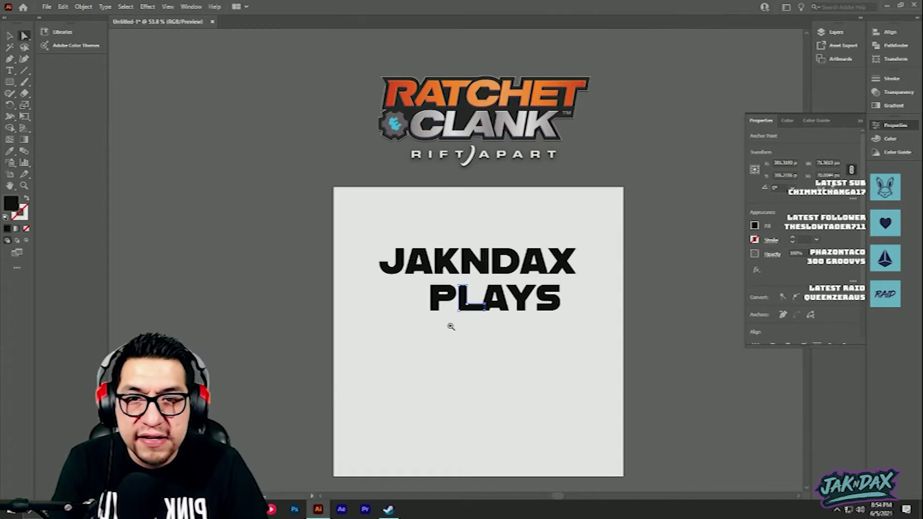
{"action": "left_click", "coordinate": [514, 353]}
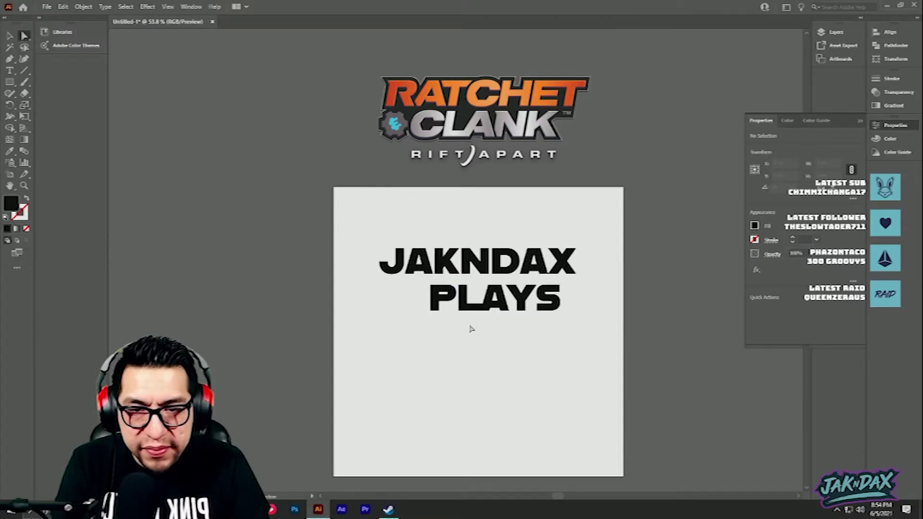
Step: Shift the letters P and L of PLAYS together slightly to the right, closer to the A
{"action": "left_click", "coordinate": [462, 294]}
{"action": "left_click", "coordinate": [435, 299], "text": "shift"}
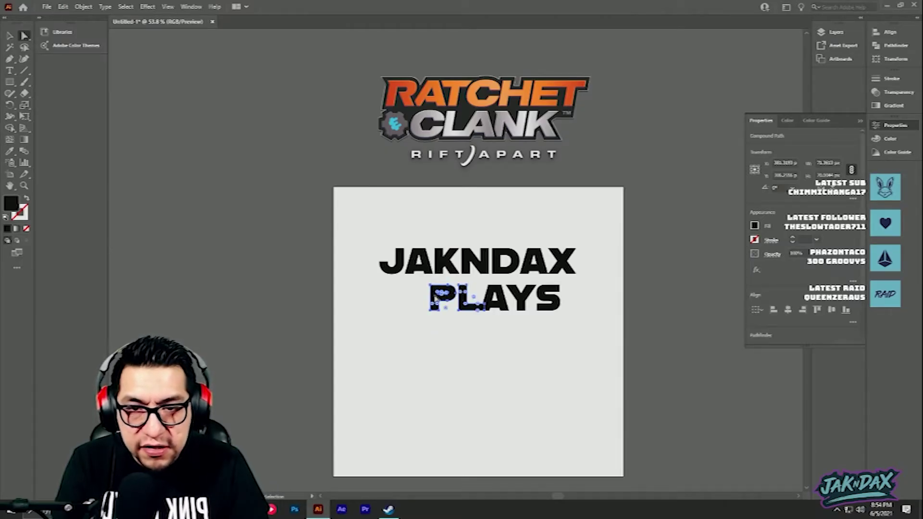
{"action": "left_click_drag", "start_coordinate": [434, 298], "coordinate": [438, 299]}
{"action": "left_click", "coordinate": [522, 379]}
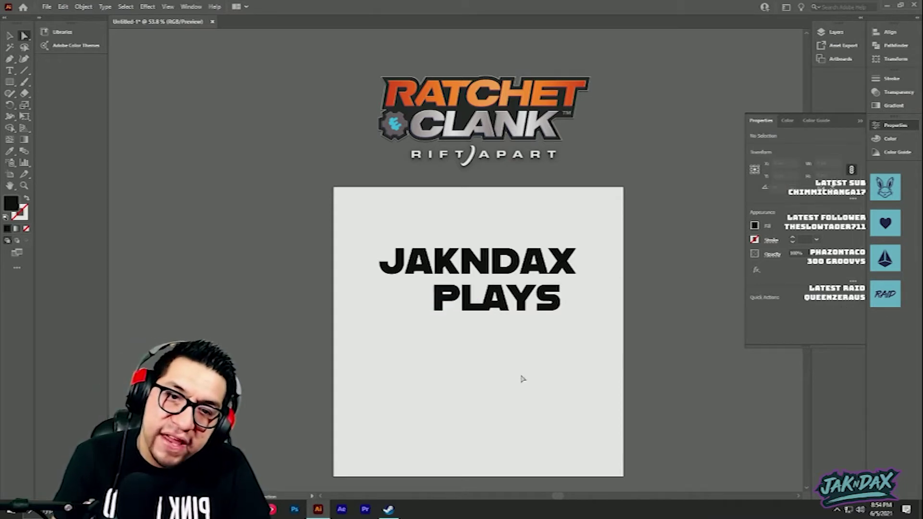
Step: Reshape the A in PLAYS with a narrow pointed notch rising beside the inner edge of its left leg
{"action": "left_click_drag", "start_coordinate": [473, 287], "coordinate": [438, 263]}
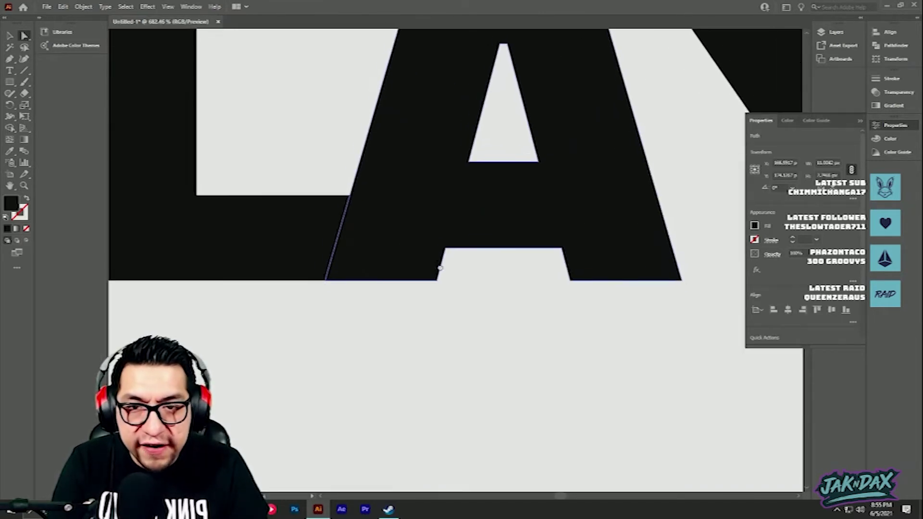
{"action": "left_click", "coordinate": [448, 254]}
{"action": "left_click_drag", "start_coordinate": [452, 260], "coordinate": [459, 219]}
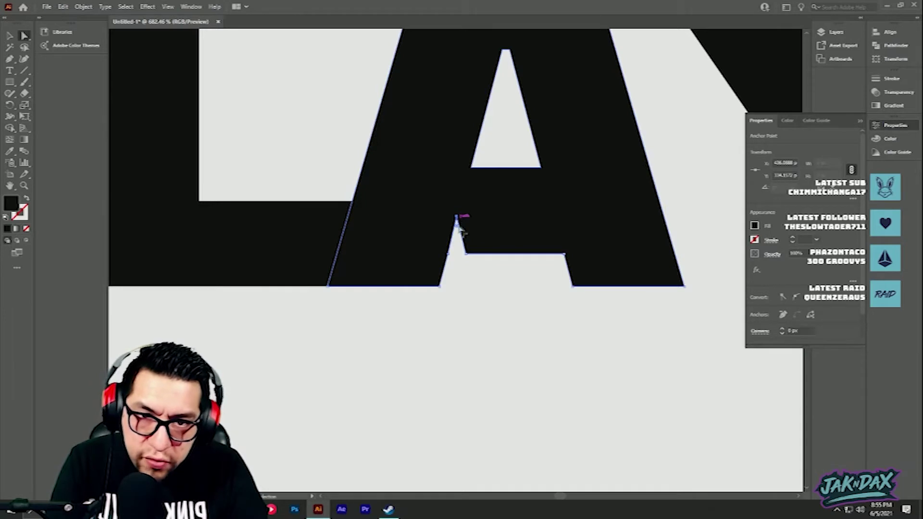
{"action": "left_click", "coordinate": [484, 295]}
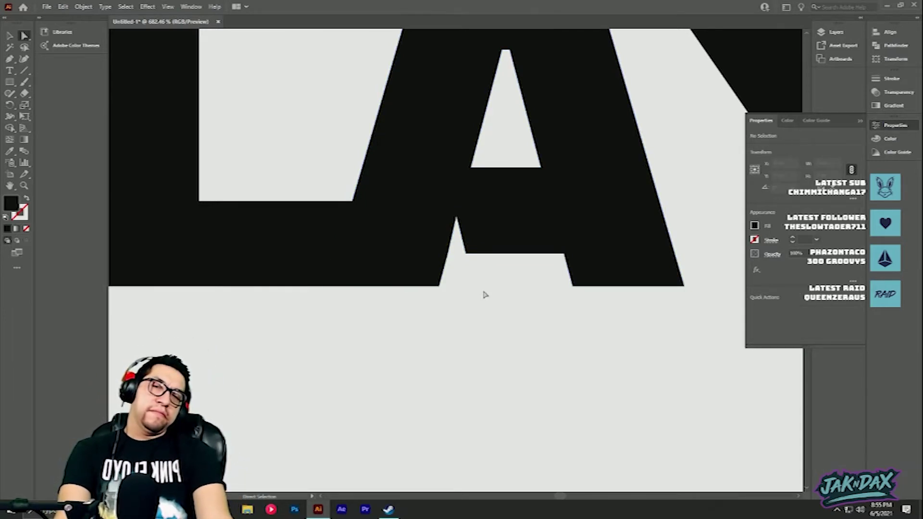
Step: Nudge the final A and X of JAKNDAX three increments to the left to tighten their spacing with the D
{"action": "left_click_drag", "start_coordinate": [557, 357], "coordinate": [480, 357]}
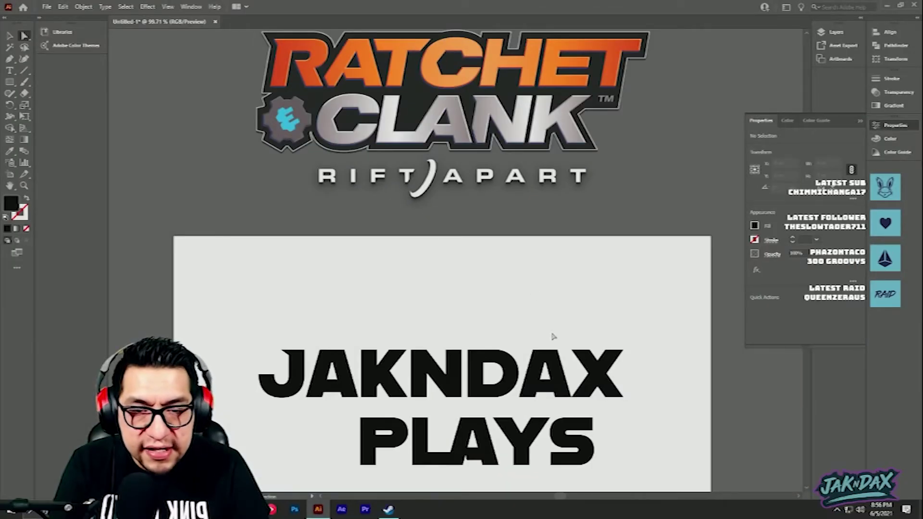
{"action": "left_click", "coordinate": [544, 371]}
{"action": "left_click", "coordinate": [601, 377], "text": "shift"}
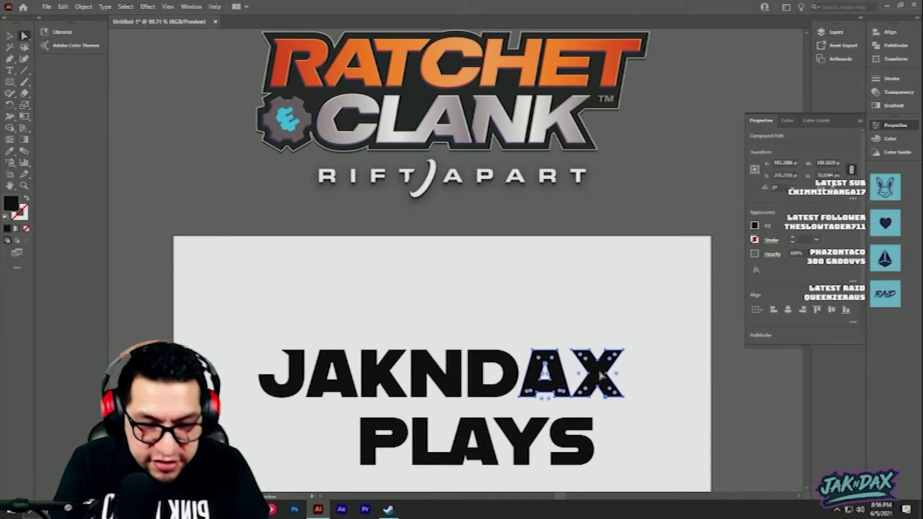
{"action": "key", "text": "Left"}
{"action": "key", "text": "Left"}
{"action": "key", "text": "Left"}
{"action": "left_click", "coordinate": [451, 301]}
{"action": "left_click_drag", "start_coordinate": [455, 302], "coordinate": [452, 330]}
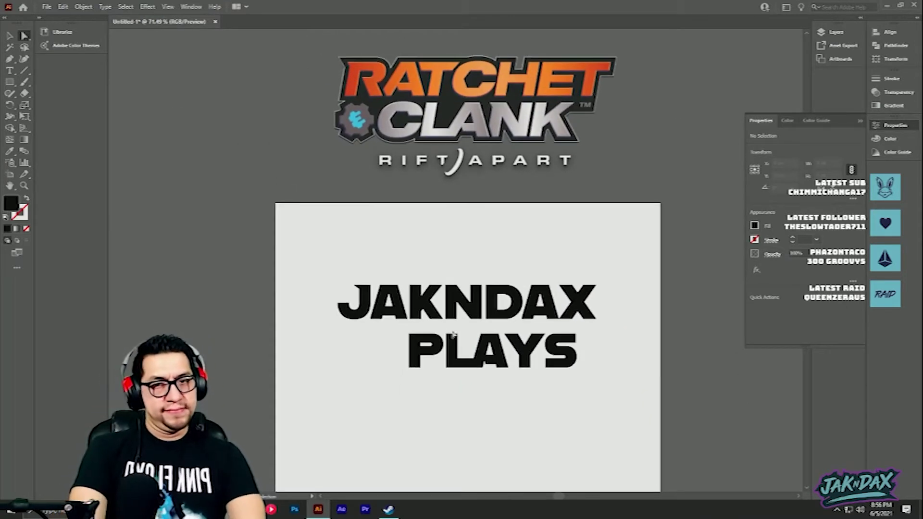
Step: Nudge the J of JAKNDAX one increment to the left to adjust its spacing from the first A
{"action": "left_click", "coordinate": [363, 306]}
{"action": "left_click", "coordinate": [363, 306]}
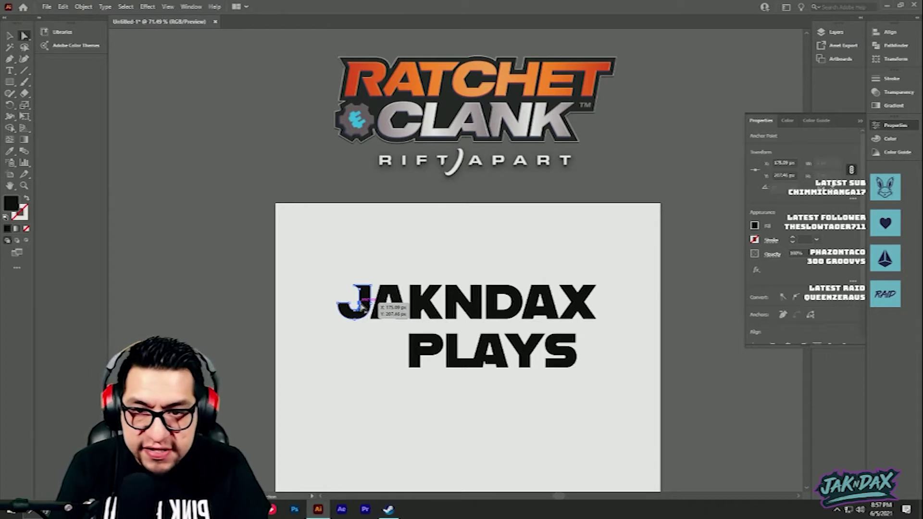
{"action": "left_click", "coordinate": [366, 295]}
{"action": "left_click", "coordinate": [375, 295]}
{"action": "left_click", "coordinate": [366, 298]}
{"action": "key", "text": "Left"}
{"action": "left_click", "coordinate": [426, 408]}
Step: Group all the letter shapes of JAKNDAX and PLAYS into one object
{"action": "key", "text": "v"}
{"action": "left_click_drag", "start_coordinate": [550, 401], "coordinate": [355, 288]}
{"action": "key", "text": "ctrl+g"}
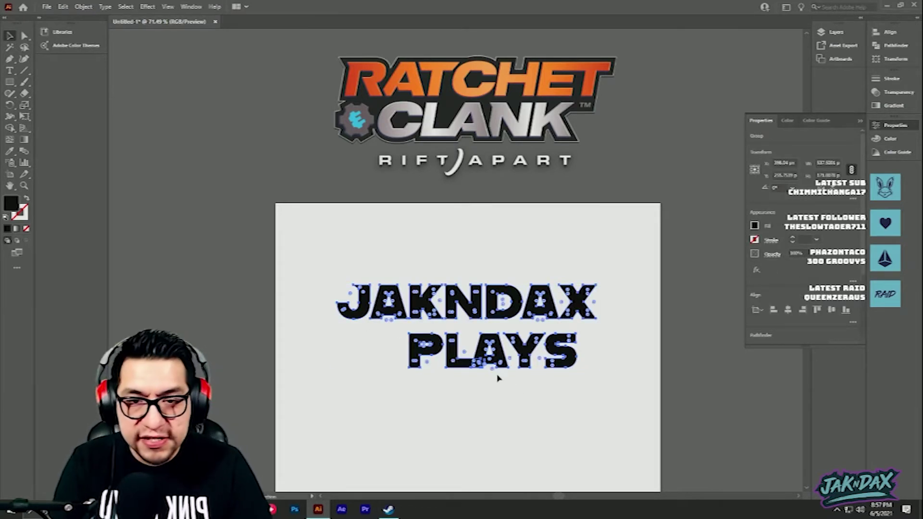
{"action": "left_click", "coordinate": [589, 407]}
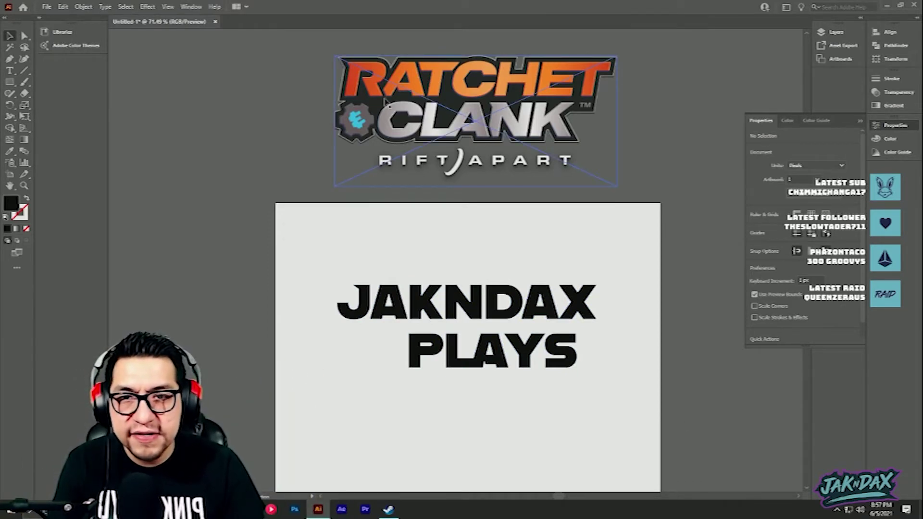
Step: Fill the grouped JAKNDAX PLAYS lettering with bright yellow #F6FC00
{"action": "left_click_drag", "start_coordinate": [610, 406], "coordinate": [332, 274]}
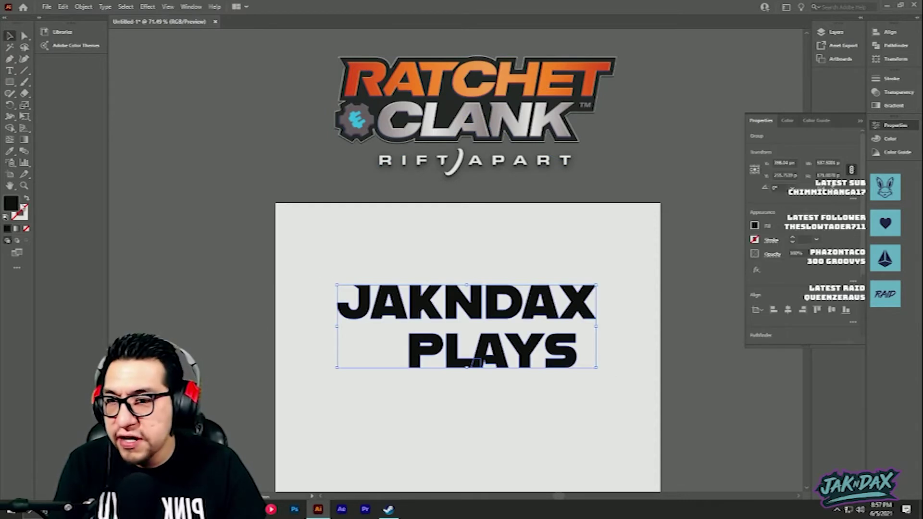
{"action": "double_click", "coordinate": [11, 202]}
{"action": "left_click", "coordinate": [581, 230]}
{"action": "left_click_drag", "start_coordinate": [643, 290], "coordinate": [643, 305]}
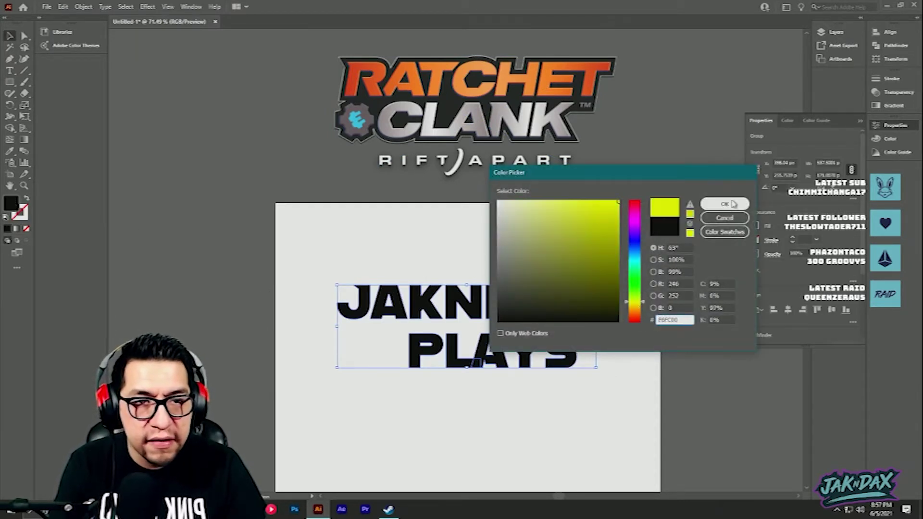
{"action": "left_click", "coordinate": [724, 203]}
{"action": "left_click", "coordinate": [621, 385]}
{"action": "left_click_drag", "start_coordinate": [622, 387], "coordinate": [307, 268]}
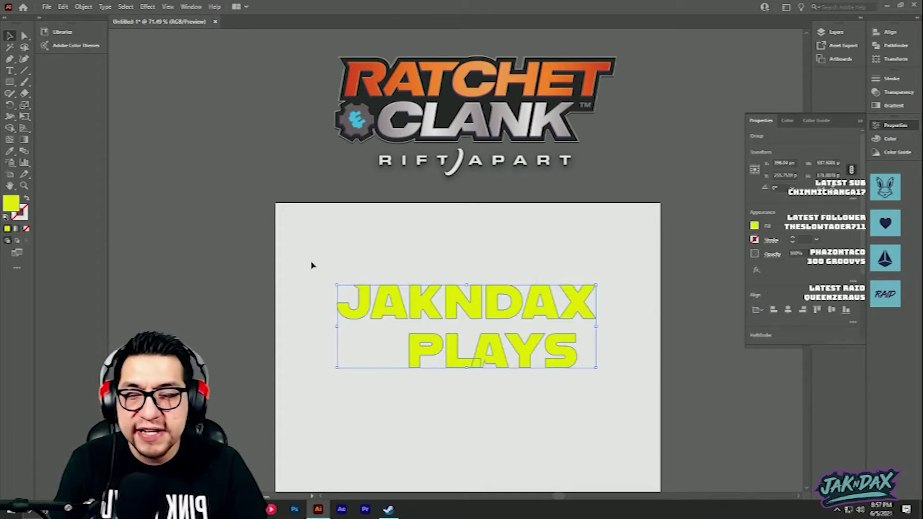
{"action": "left_click", "coordinate": [83, 7]}
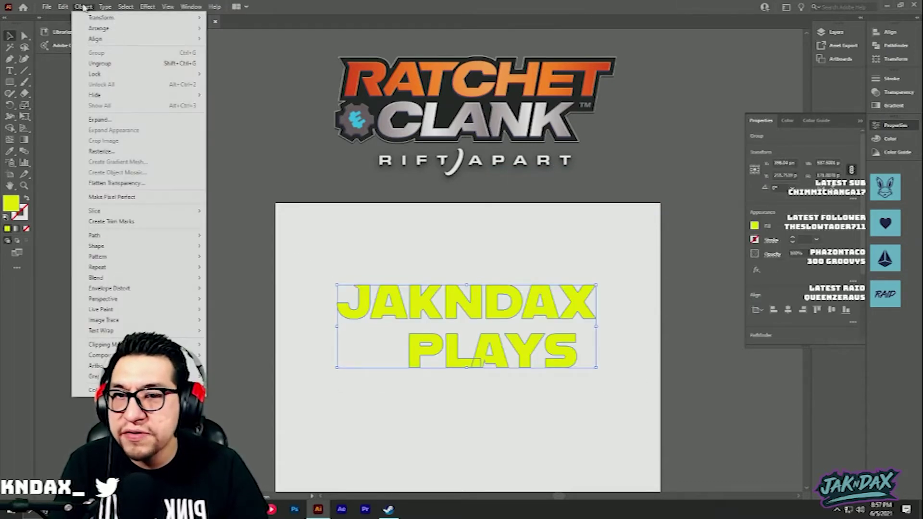
{"action": "left_click", "coordinate": [283, 262]}
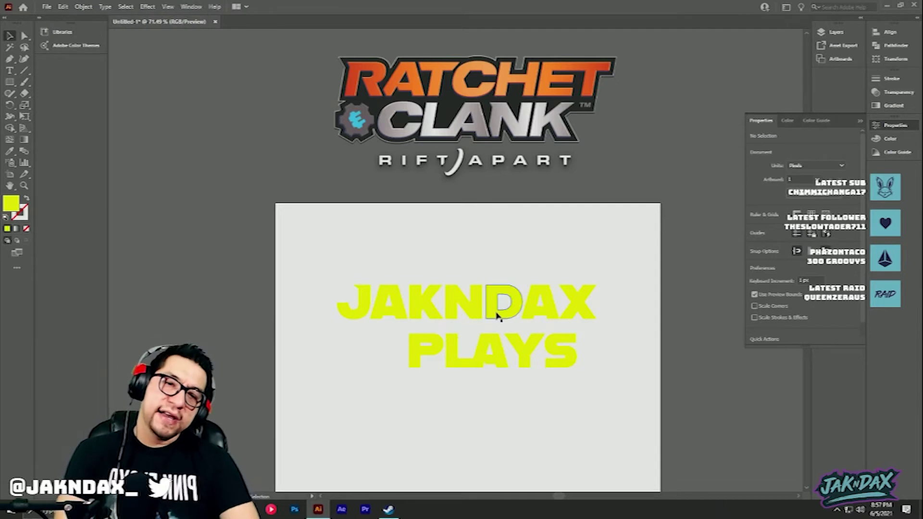
Step: Position the Logo Color rabbit below the J, beside PLAYS, and rotate it about 22° counterclockwise
{"action": "left_click_drag", "start_coordinate": [365, 439], "coordinate": [385, 299]}
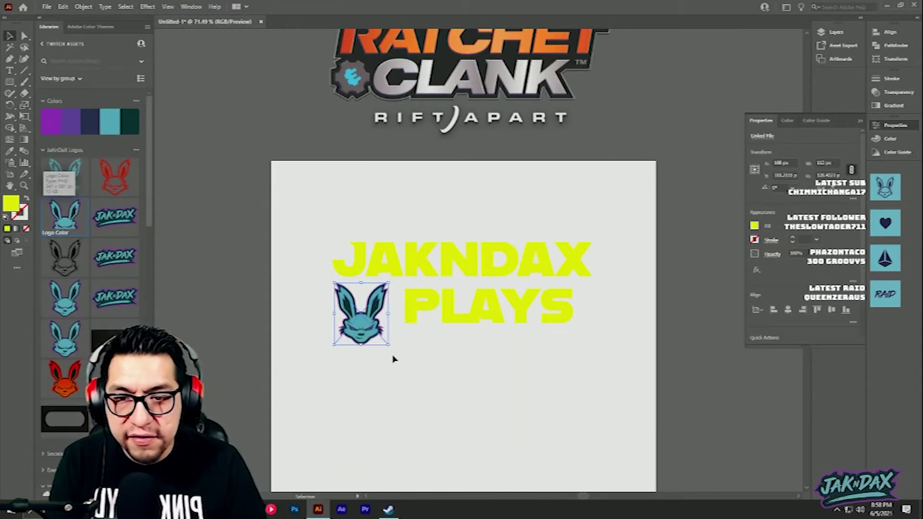
{"action": "left_click_drag", "start_coordinate": [390, 348], "coordinate": [402, 337]}
{"action": "left_click_drag", "start_coordinate": [374, 326], "coordinate": [380, 331]}
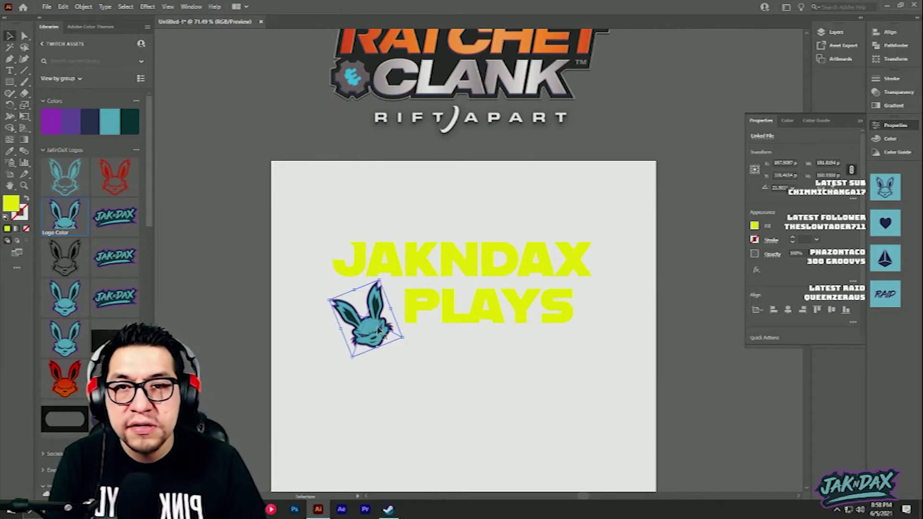
{"action": "scroll", "coordinate": [326, 99], "scroll_direction": "up", "scroll_amount": 3}
{"action": "left_click_drag", "start_coordinate": [388, 88], "coordinate": [388, 214]}
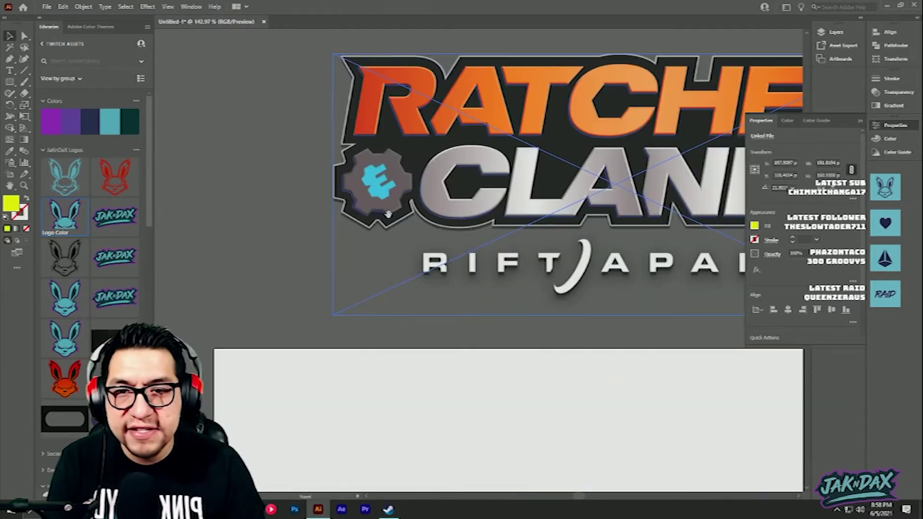
{"action": "scroll", "coordinate": [422, 294], "scroll_direction": "down", "scroll_amount": 2}
{"action": "scroll", "coordinate": [437, 299], "scroll_direction": "down", "scroll_amount": 4}
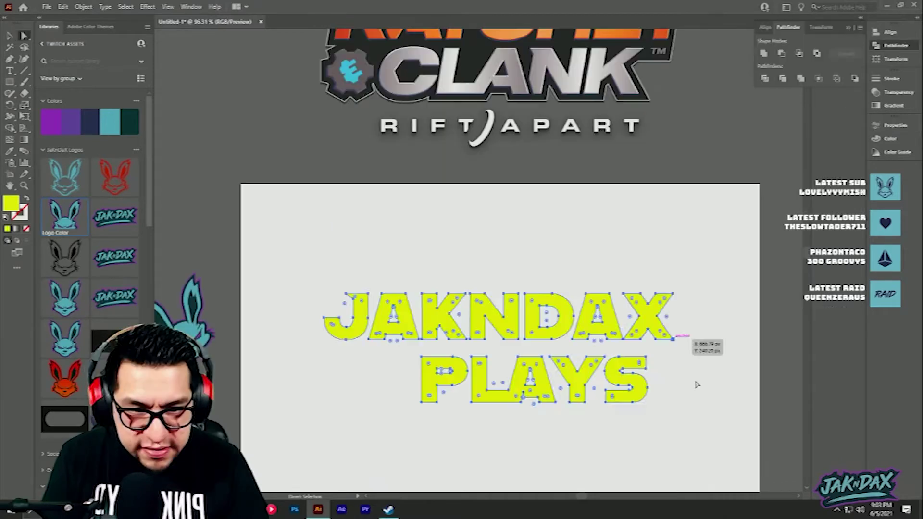
{"action": "left_click_drag", "start_coordinate": [711, 433], "coordinate": [499, 241]}
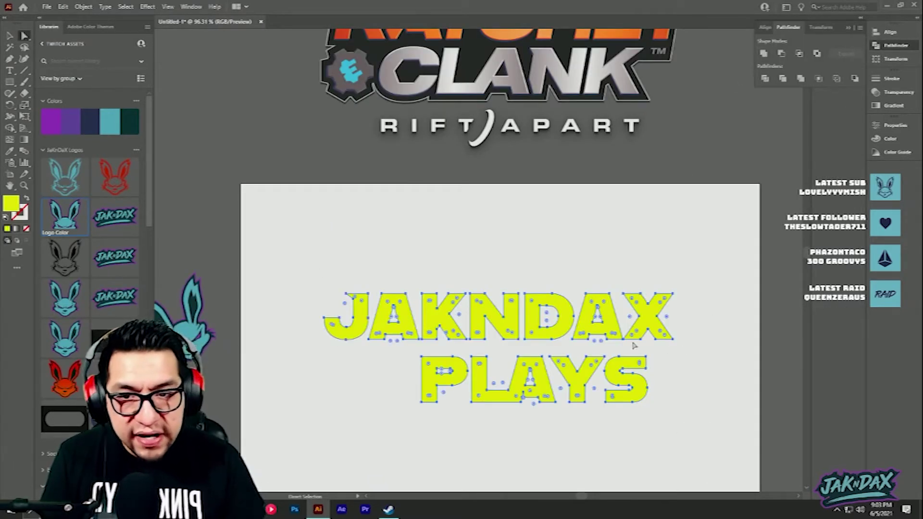
{"action": "left_click_drag", "start_coordinate": [658, 417], "coordinate": [303, 274]}
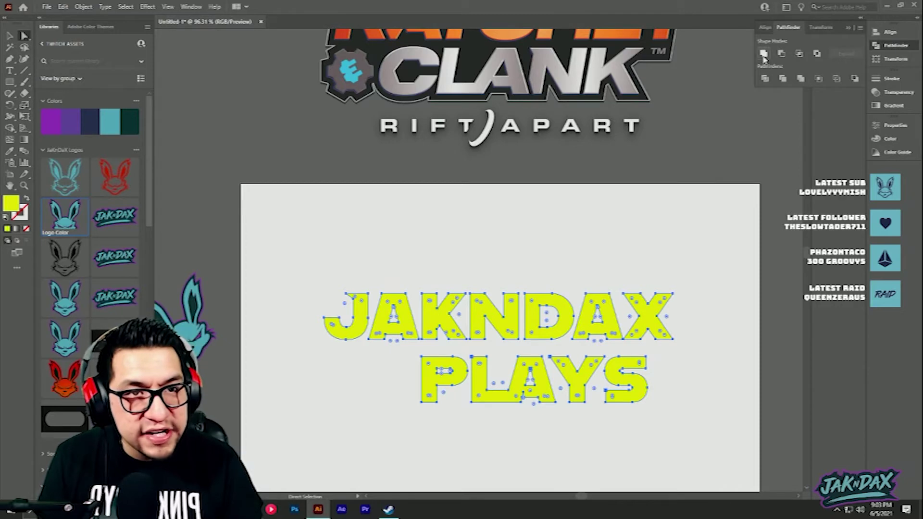
{"action": "left_click_drag", "start_coordinate": [682, 431], "coordinate": [340, 288]}
{"action": "key", "text": "v"}
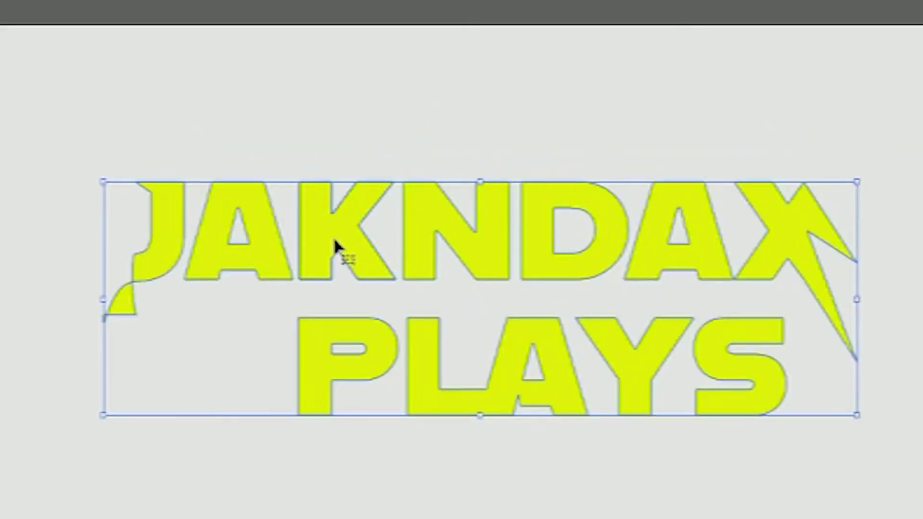
{"action": "key", "text": "a"}
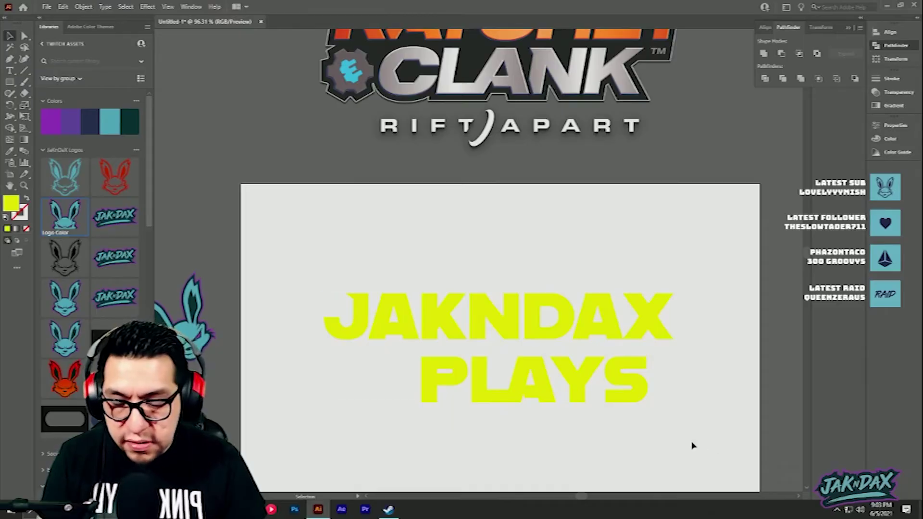
Step: Move the JAKNDAX PLAYS lettering slightly upward on the artboard
{"action": "left_click", "coordinate": [532, 327]}
{"action": "left_click_drag", "start_coordinate": [527, 278], "coordinate": [531, 302]}
{"action": "left_click", "coordinate": [676, 431]}
{"action": "left_click", "coordinate": [571, 349]}
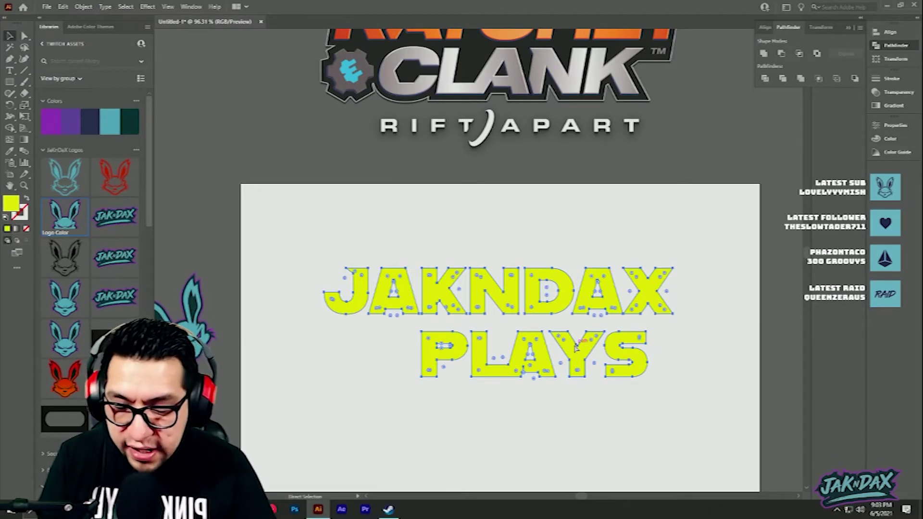
{"action": "key", "text": "v"}
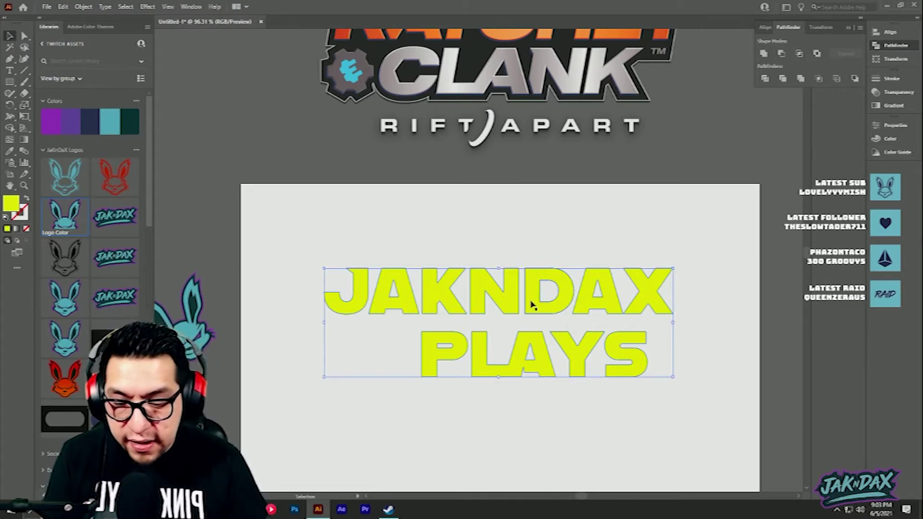
{"action": "key", "text": "ctrl+shift+g"}
{"action": "key", "text": "ctrl+shift+a"}
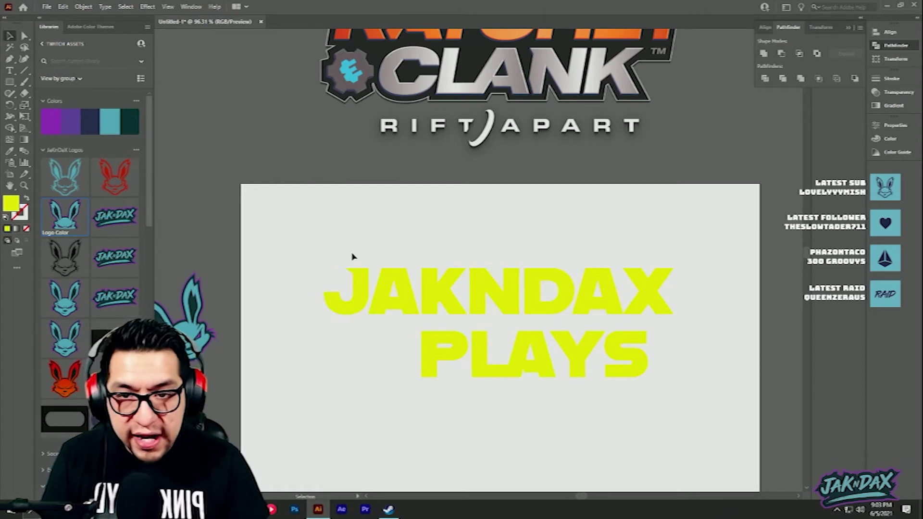
Step: Create an outward offset path around all the JAKNDAX PLAYS letters with miter joins and a miter limit of 4
{"action": "left_click_drag", "start_coordinate": [296, 231], "coordinate": [690, 408]}
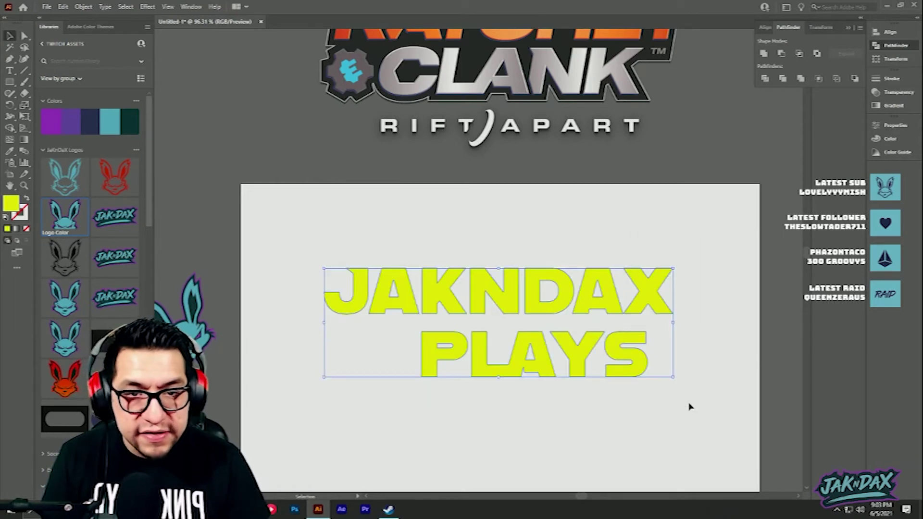
{"action": "left_click", "coordinate": [89, 7]}
{"action": "mouse_move", "coordinate": [140, 236]}
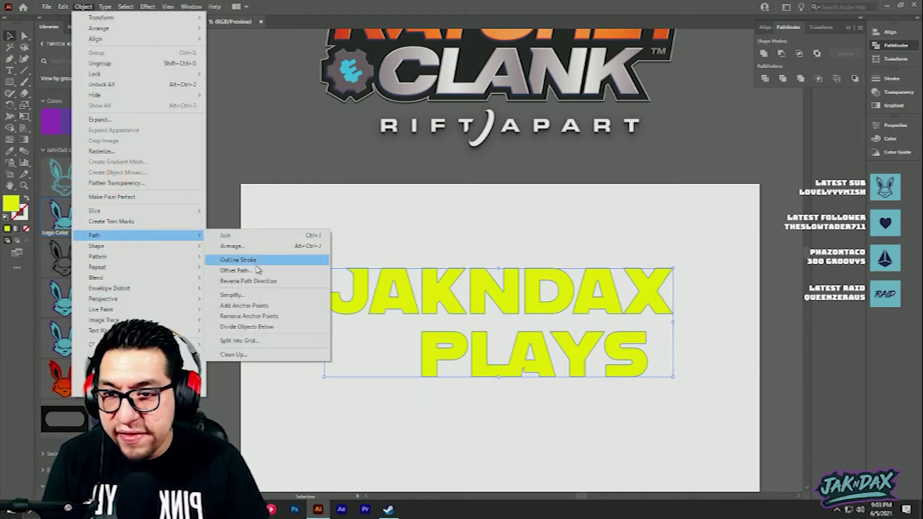
{"action": "left_click", "coordinate": [245, 270]}
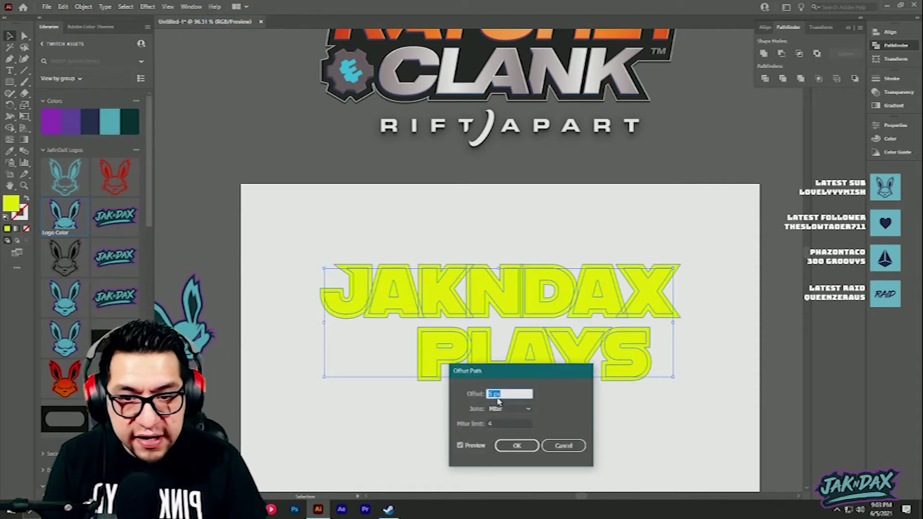
{"action": "left_click", "coordinate": [526, 445]}
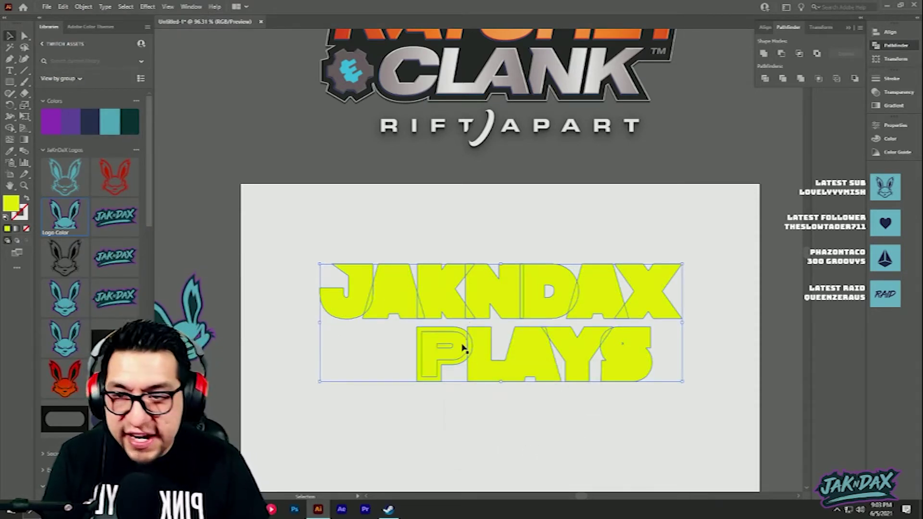
Step: Fill the offset letter outlines with near-black so they form a dark border behind the yellow lettering
{"action": "double_click", "coordinate": [15, 206]}
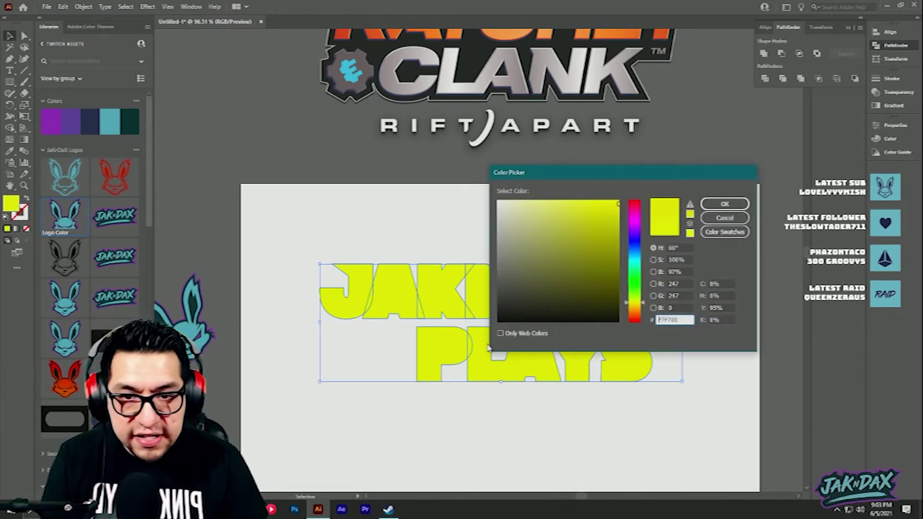
{"action": "left_click", "coordinate": [497, 314]}
{"action": "left_click", "coordinate": [725, 204]}
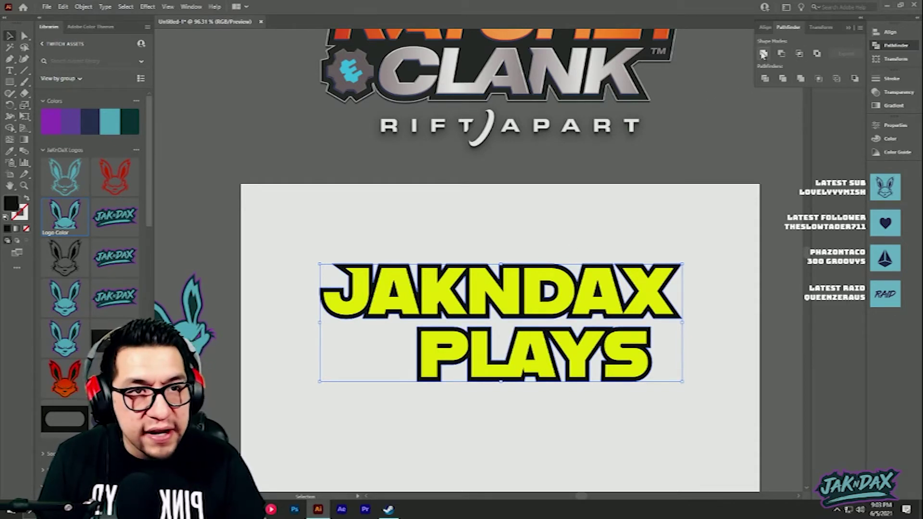
{"action": "left_click_drag", "start_coordinate": [551, 318], "coordinate": [572, 337]}
{"action": "key", "text": "ctrl+z"}
{"action": "key", "text": "ctrl+z"}
Step: Draw a near-black circle in the empty area of the artboard below the lettering as the gear's base
{"action": "key", "text": "space"}
{"action": "left_click_drag", "start_coordinate": [543, 192], "coordinate": [526, 231]}
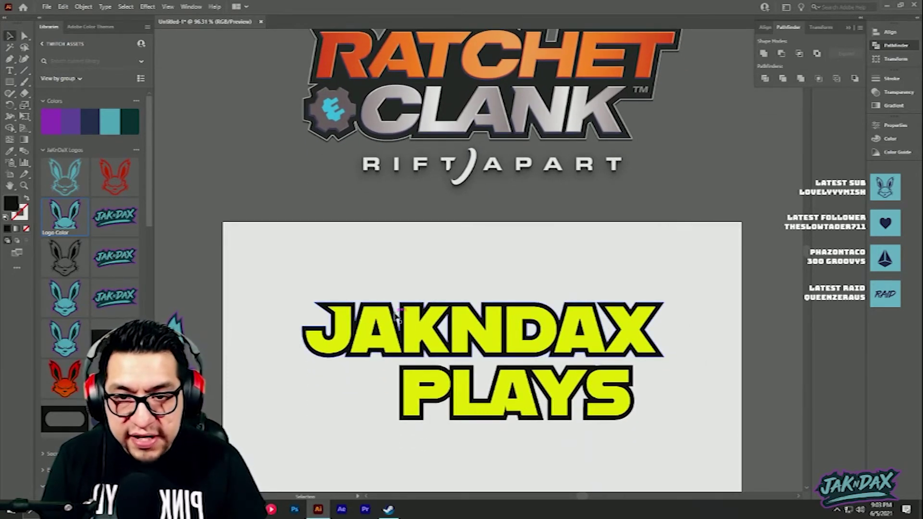
{"action": "scroll", "coordinate": [390, 311], "scroll_direction": "down", "scroll_amount": 2}
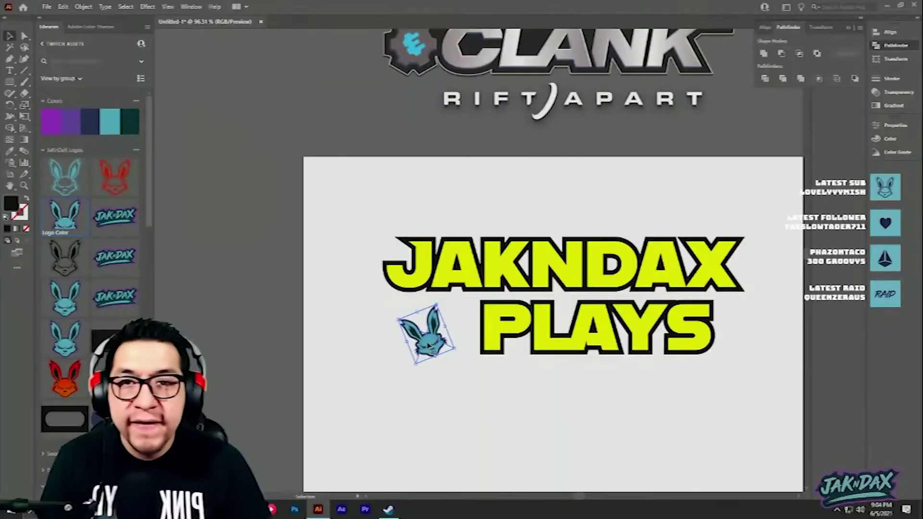
{"action": "left_click_drag", "start_coordinate": [520, 423], "coordinate": [494, 408]}
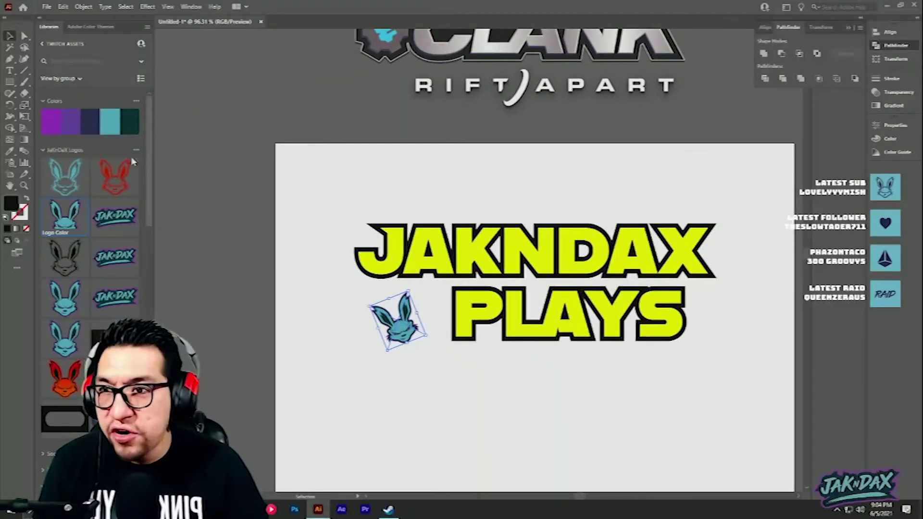
{"action": "left_click", "coordinate": [478, 397]}
{"action": "key", "text": "l"}
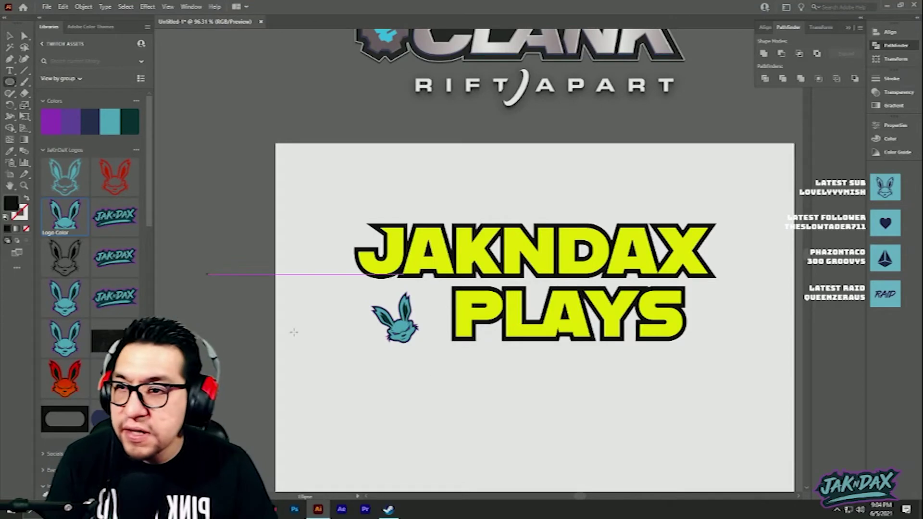
{"action": "left_click_drag", "start_coordinate": [424, 392], "coordinate": [528, 493]}
{"action": "scroll", "coordinate": [529, 433], "scroll_direction": "down", "scroll_amount": 3}
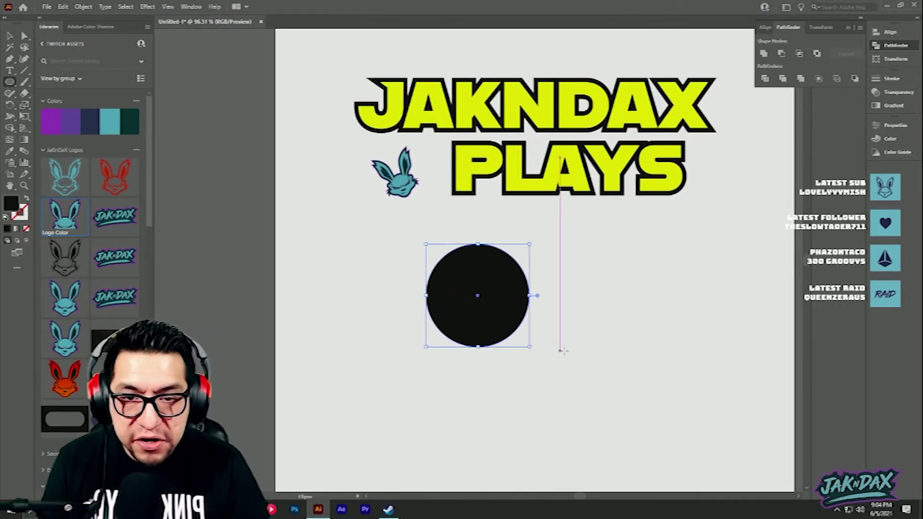
{"action": "left_click", "coordinate": [557, 361]}
{"action": "key", "text": "Escape"}
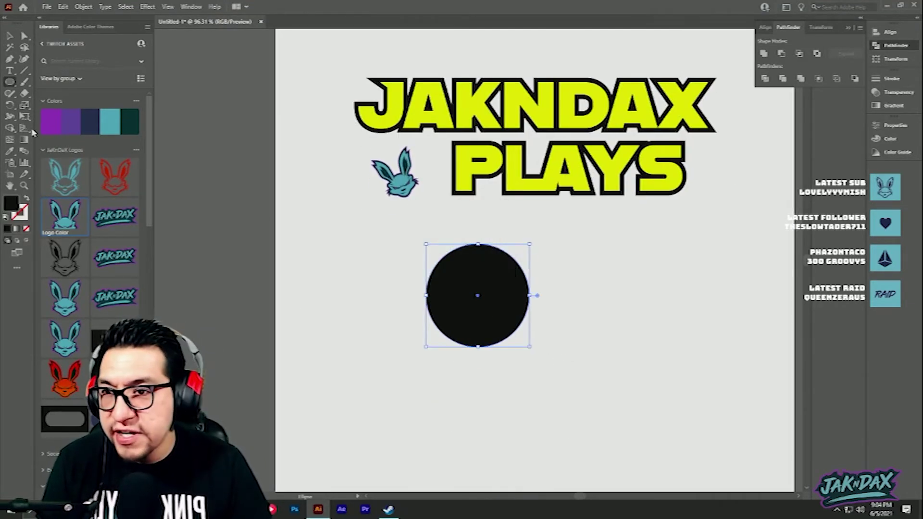
Step: Draw a tall near-black rectangle, about half the circle's width, through its middle and extending past its upper and lower edges
{"action": "left_click", "coordinate": [11, 84]}
{"action": "left_click", "coordinate": [43, 82]}
{"action": "left_click_drag", "start_coordinate": [452, 232], "coordinate": [504, 367]}
{"action": "key", "text": "v"}
Step: Align the circle and the rectangle on their vertical centers
{"action": "left_click_drag", "start_coordinate": [622, 391], "coordinate": [433, 283]}
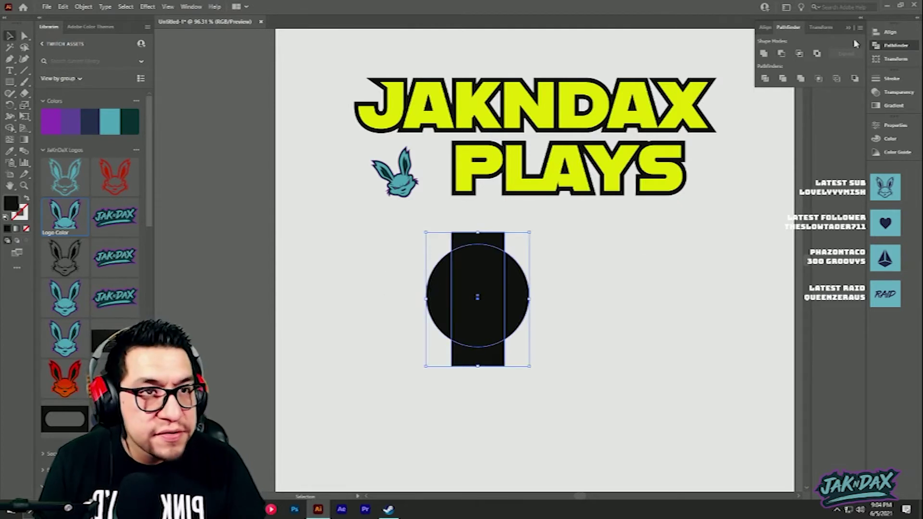
{"action": "left_click", "coordinate": [896, 33]}
{"action": "left_click", "coordinate": [839, 53]}
{"action": "left_click", "coordinate": [625, 305]}
Step: Try rotating a copy of the rectangle by 90° around the circle's center and turning it a further 45°
{"action": "left_click", "coordinate": [488, 239]}
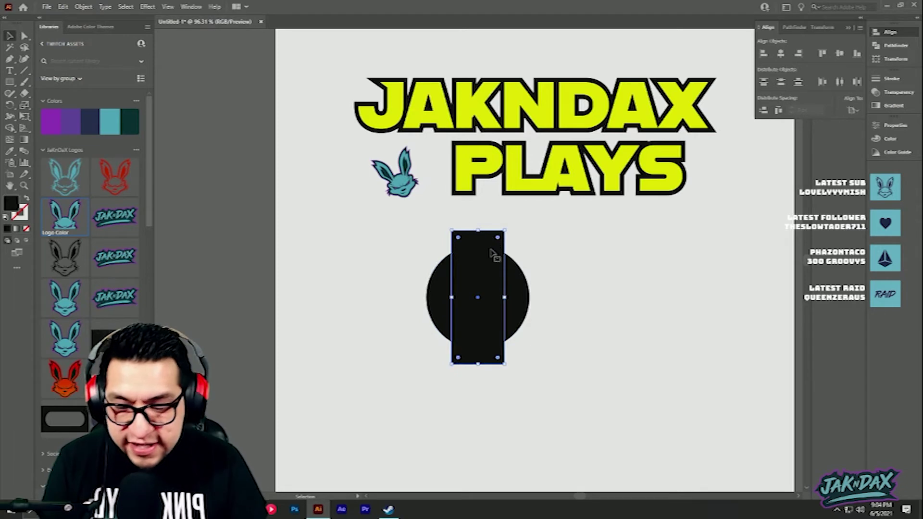
{"action": "key", "text": "r"}
{"action": "left_click_drag", "start_coordinate": [506, 250], "coordinate": [549, 306]}
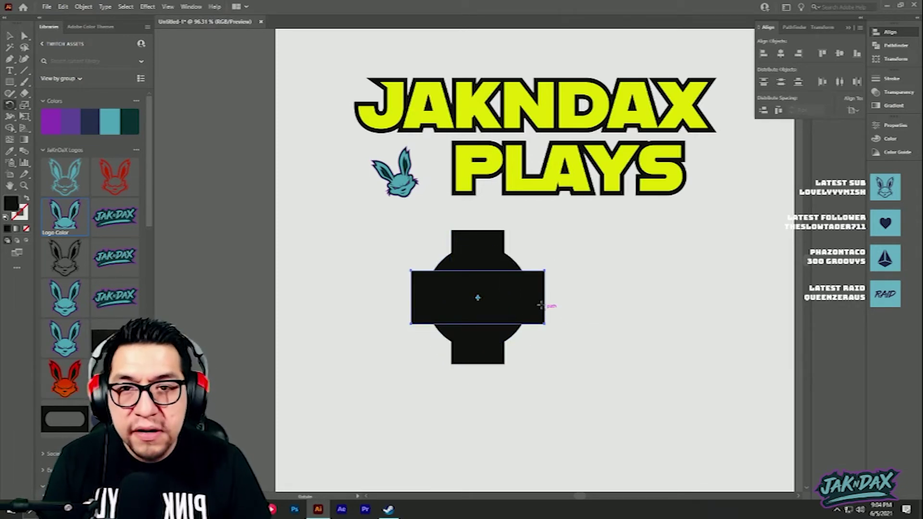
{"action": "scroll", "coordinate": [541, 305], "scroll_direction": "up", "scroll_amount": 6}
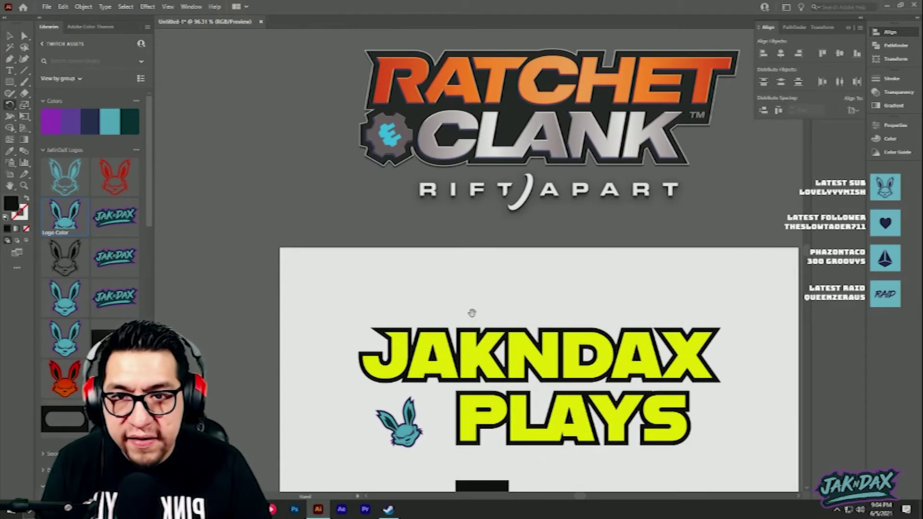
{"action": "scroll", "coordinate": [471, 313], "scroll_direction": "down", "scroll_amount": 6}
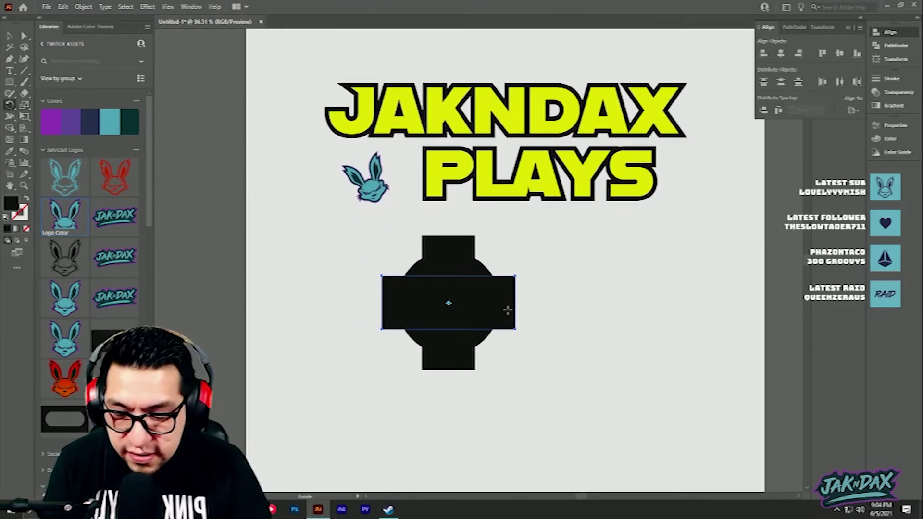
{"action": "left_click_drag", "start_coordinate": [508, 292], "coordinate": [507, 282]}
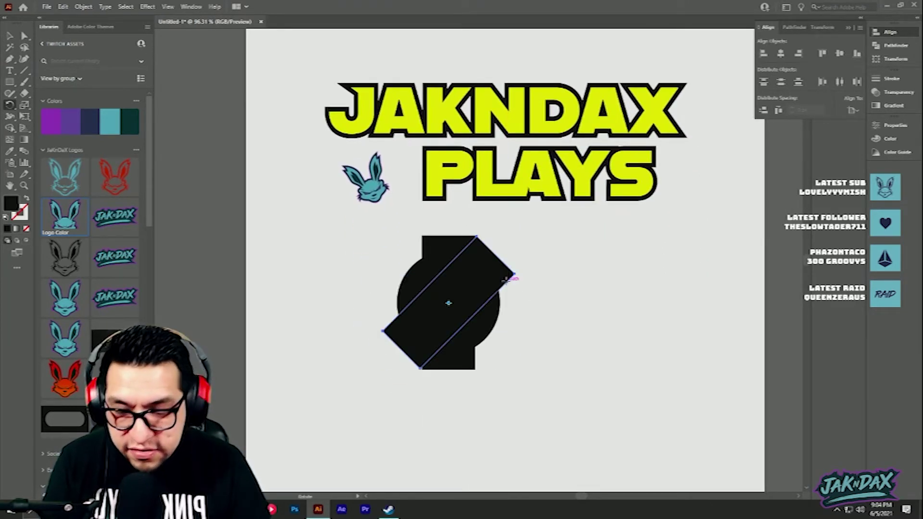
{"action": "key", "text": "ctrl+z"}
{"action": "key", "text": "ctrl+z"}
Step: Narrow the front rectangle symmetrically to a little over half its width and delete the wider rectangle behind it
{"action": "key", "text": "v"}
{"action": "left_click_drag", "start_coordinate": [476, 303], "coordinate": [465, 304]}
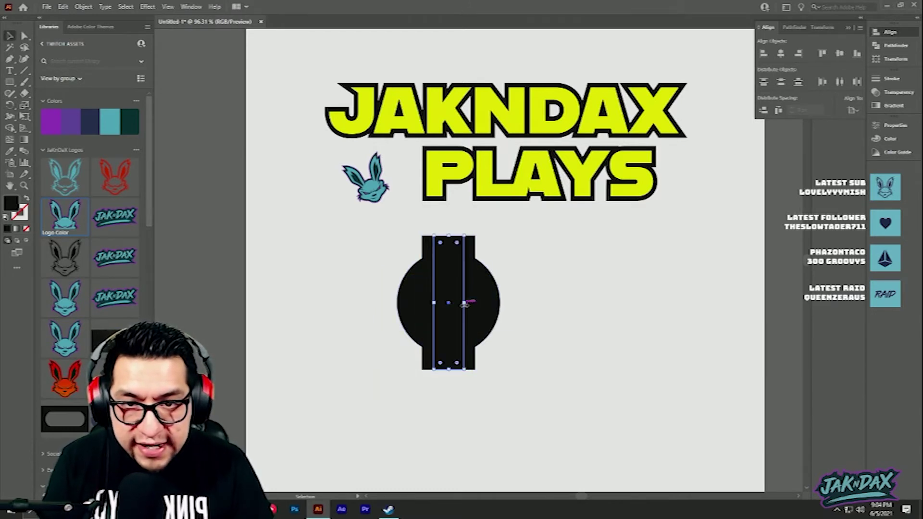
{"action": "left_click", "coordinate": [470, 269]}
{"action": "key", "text": "Delete"}
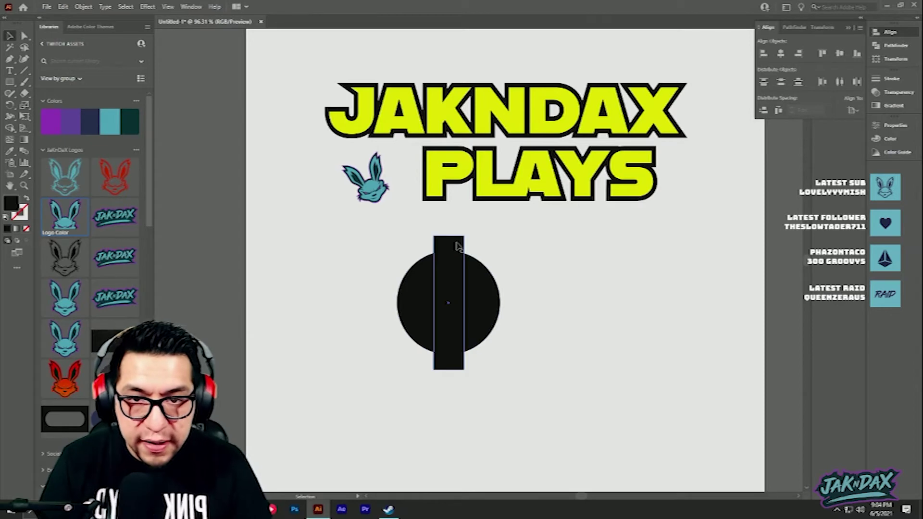
Step: Shorten the narrow rectangle evenly so its ends protrude less beyond the circle, using the reference gear as a guide
{"action": "left_click", "coordinate": [485, 234]}
{"action": "key", "text": "space"}
{"action": "left_click_drag", "start_coordinate": [461, 244], "coordinate": [469, 377]}
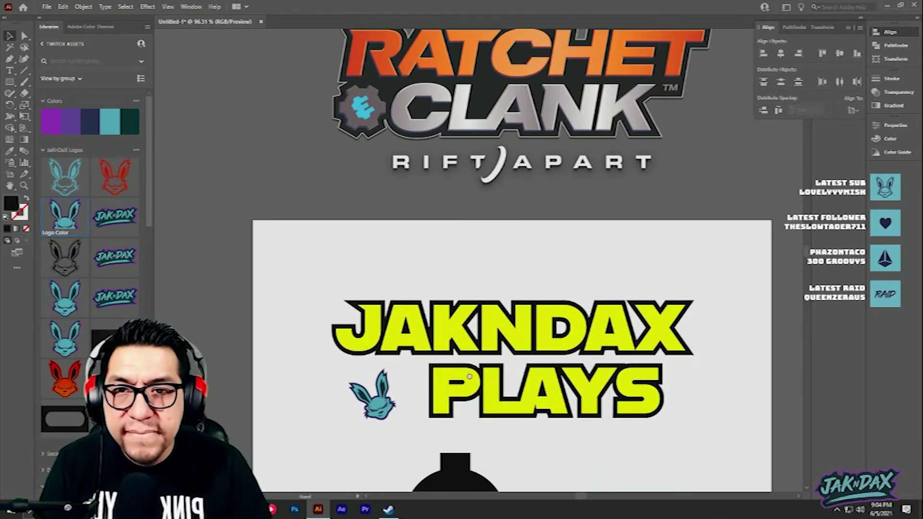
{"action": "scroll", "coordinate": [470, 376], "scroll_direction": "down", "scroll_amount": 5}
{"action": "left_click", "coordinate": [445, 244]}
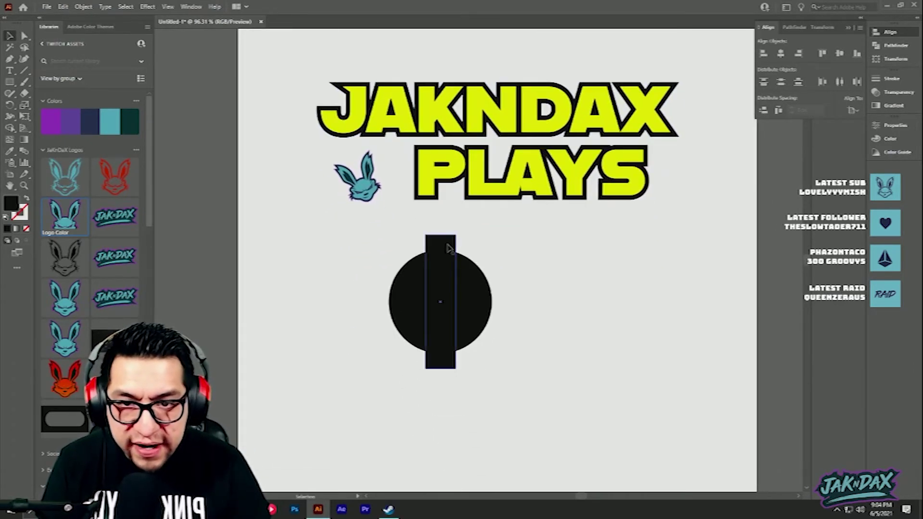
{"action": "left_click_drag", "start_coordinate": [442, 234], "coordinate": [441, 243]}
Step: Rotate copies of the vertical bar around the circle's center to form two crossing diagonal bars at 45° either way
{"action": "key", "text": "space"}
{"action": "left_click_drag", "start_coordinate": [471, 327], "coordinate": [464, 266]}
{"action": "key", "text": "ctrl+space"}
{"action": "left_click_drag", "start_coordinate": [406, 246], "coordinate": [460, 247]}
{"action": "key", "text": "space"}
{"action": "left_click_drag", "start_coordinate": [470, 251], "coordinate": [455, 230]}
{"action": "key", "text": "a"}
{"action": "left_click", "coordinate": [588, 301]}
{"action": "left_click", "coordinate": [439, 184]}
{"action": "key", "text": "r"}
{"action": "left_click_drag", "start_coordinate": [439, 182], "coordinate": [474, 184]}
{"action": "key", "text": "a"}
{"action": "left_click_drag", "start_coordinate": [486, 178], "coordinate": [505, 269]}
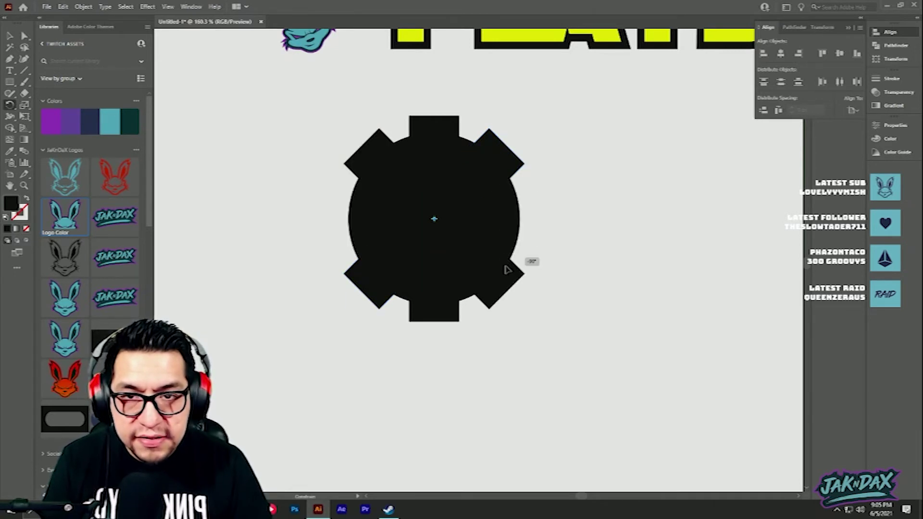
{"action": "left_click_drag", "start_coordinate": [507, 270], "coordinate": [526, 322]}
Step: Rotate each diagonal bar about 15° further toward horizontal around the circle's center to space the six teeth evenly
{"action": "scroll", "coordinate": [511, 302], "scroll_direction": "up", "scroll_amount": 3}
{"action": "left_click_drag", "start_coordinate": [513, 223], "coordinate": [533, 242]}
{"action": "left_click", "coordinate": [516, 224], "text": "ctrl"}
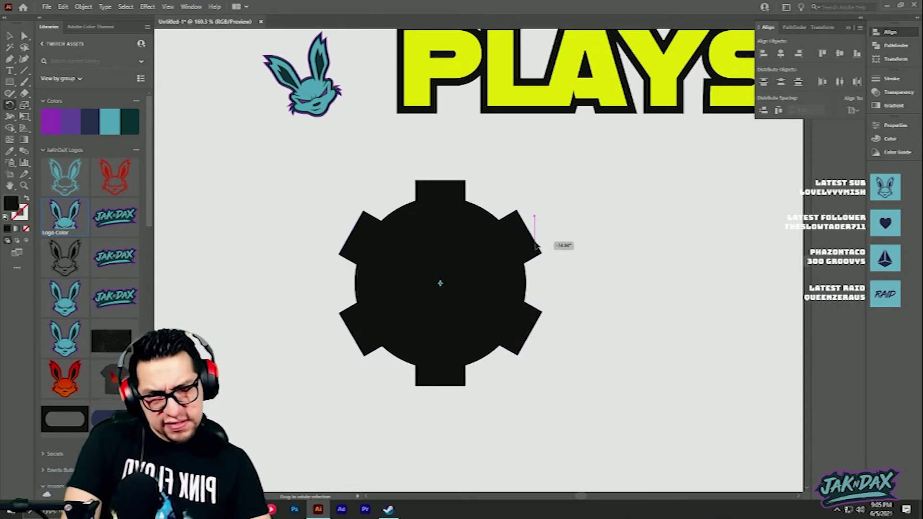
{"action": "left_click_drag", "start_coordinate": [537, 247], "coordinate": [538, 247]}
{"action": "key", "text": "v"}
{"action": "left_click", "coordinate": [607, 304]}
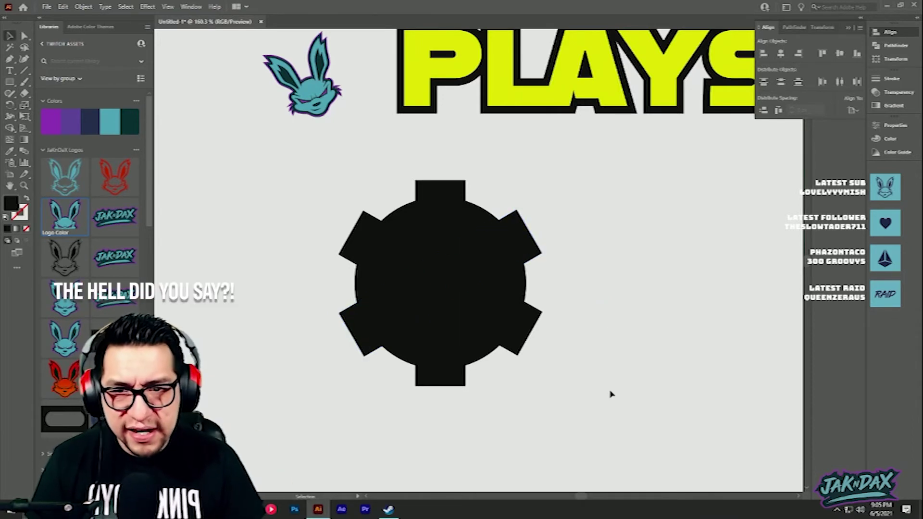
Step: Merge the circle and the three bars into a single gear shape with the Shape Builder tool
{"action": "left_click_drag", "start_coordinate": [609, 390], "coordinate": [272, 181]}
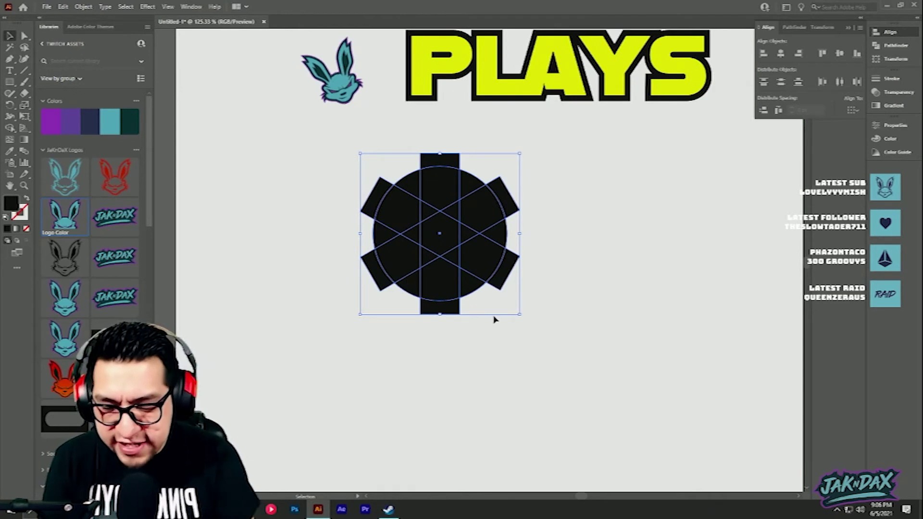
{"action": "key", "text": "shift+m"}
{"action": "mouse_move", "coordinate": [455, 340]}
{"action": "left_mouse_down"}
{"action": "mouse_move", "coordinate": [372, 202]}
{"action": "mouse_move", "coordinate": [408, 266]}
{"action": "mouse_move", "coordinate": [414, 250]}
{"action": "left_mouse_up"}
{"action": "left_click_drag", "start_coordinate": [452, 195], "coordinate": [491, 212]}
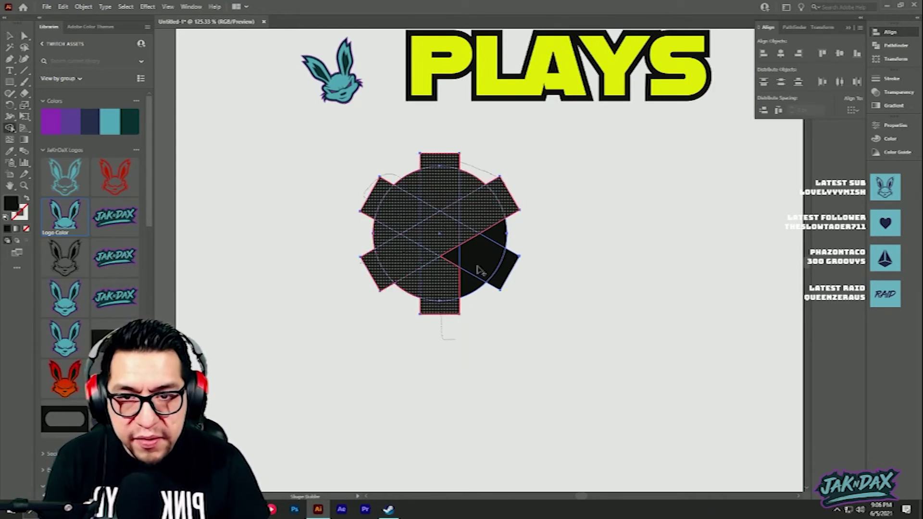
{"action": "left_click_drag", "start_coordinate": [468, 275], "coordinate": [456, 256]}
{"action": "left_click_drag", "start_coordinate": [503, 287], "coordinate": [486, 274]}
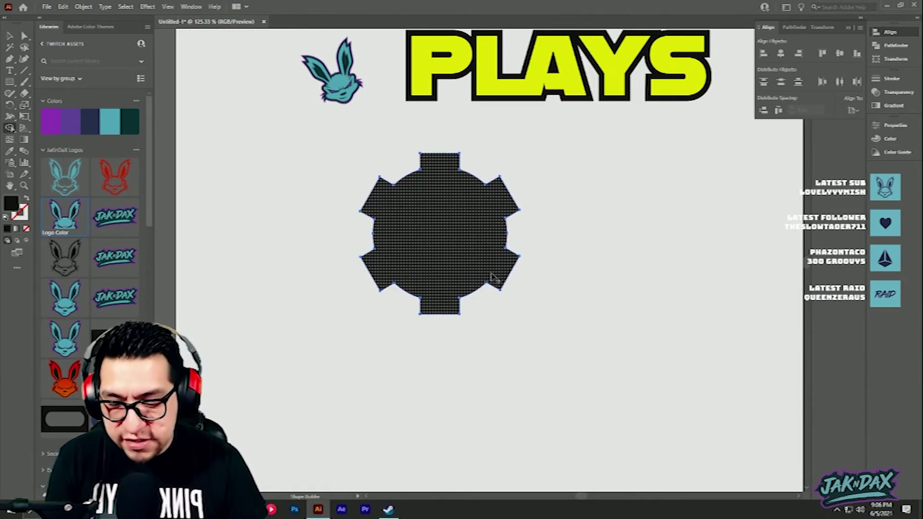
Step: Replace the tilted rabbit with an upright Logo Color rabbit from the library, sized to fit inside the gear
{"action": "key", "text": "v"}
{"action": "left_click", "coordinate": [347, 95]}
{"action": "left_click_drag", "start_coordinate": [348, 95], "coordinate": [495, 278]}
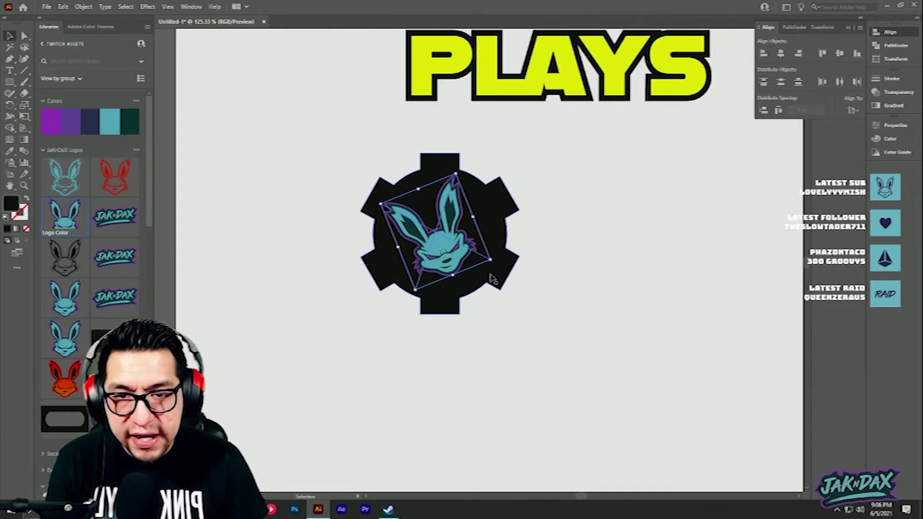
{"action": "key", "text": "Delete"}
{"action": "left_click_drag", "start_coordinate": [65, 217], "coordinate": [416, 251]}
{"action": "left_click_drag", "start_coordinate": [405, 188], "coordinate": [487, 279]}
{"action": "left_click_drag", "start_coordinate": [452, 253], "coordinate": [453, 257]}
Step: Align the rabbit and the gear on their horizontal centers
{"action": "left_click", "coordinate": [462, 177], "text": "shift"}
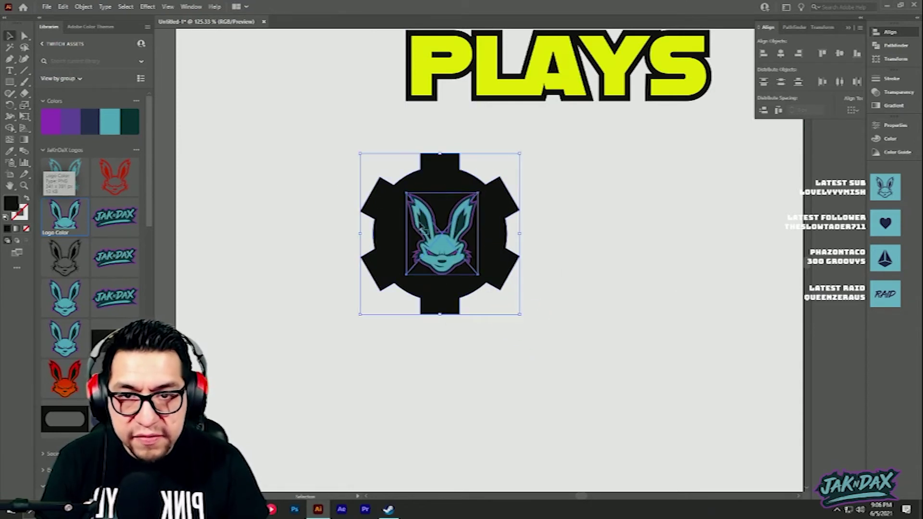
{"action": "left_click", "coordinate": [781, 56]}
{"action": "left_click", "coordinate": [628, 260]}
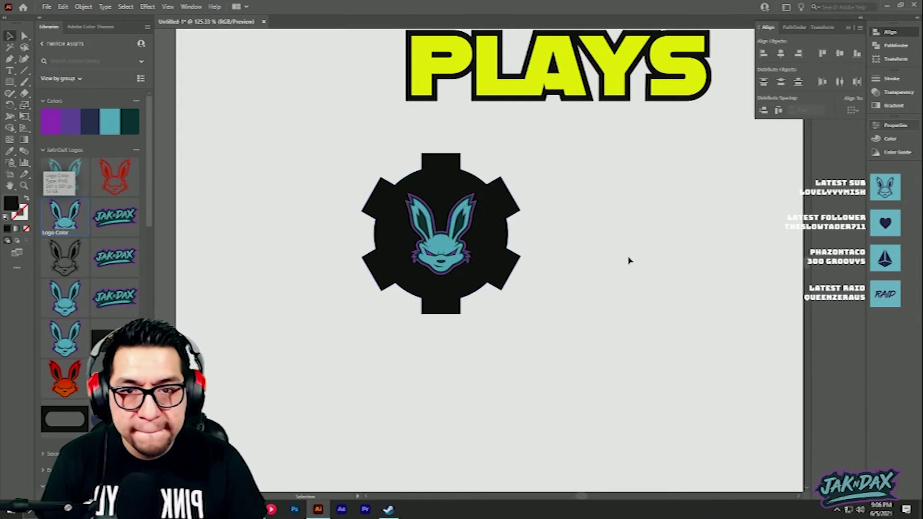
Step: Rotate the gear and rabbit together about 25° counterclockwise
{"action": "left_click_drag", "start_coordinate": [587, 347], "coordinate": [464, 255]}
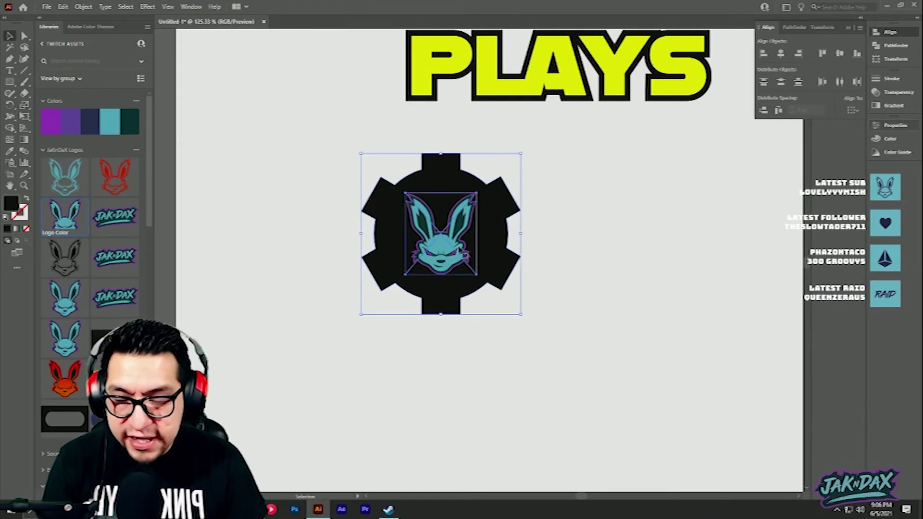
{"action": "key", "text": "r"}
{"action": "left_click_drag", "start_coordinate": [554, 314], "coordinate": [577, 257]}
{"action": "key", "text": "v"}
{"action": "left_click", "coordinate": [579, 262]}
Step: Fill the gear with the grey-brown sampled from the gear in the Ratchet & Clank reference logo
{"action": "left_click", "coordinate": [480, 224]}
{"action": "left_click_drag", "start_coordinate": [416, 197], "coordinate": [453, 403]}
{"action": "left_click_drag", "start_coordinate": [416, 274], "coordinate": [447, 290]}
{"action": "left_click_drag", "start_coordinate": [576, 335], "coordinate": [527, 338]}
{"action": "left_click_drag", "start_coordinate": [471, 300], "coordinate": [478, 316]}
{"action": "key", "text": "i"}
{"action": "left_click", "coordinate": [443, 52]}
{"action": "key", "text": "v"}
{"action": "left_click", "coordinate": [554, 374]}
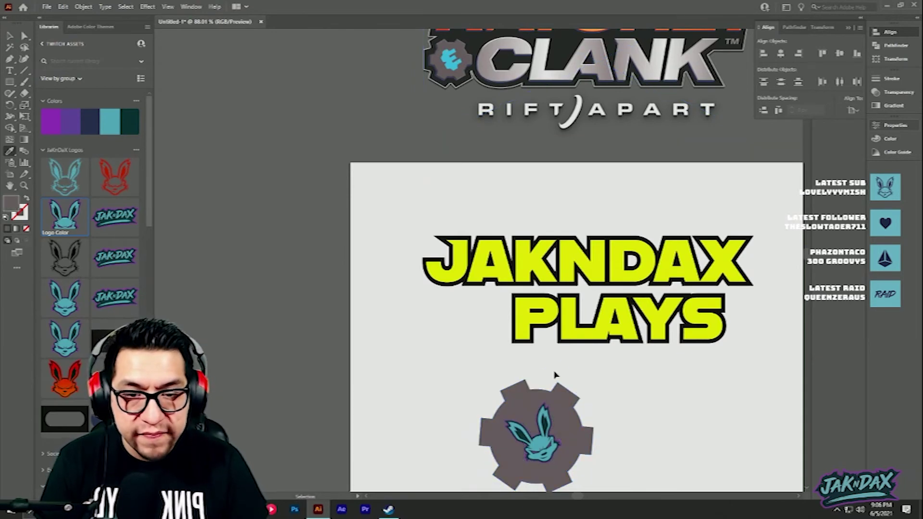
Step: Examine the reference logo's gear edges, outlines and lettering against the new gear emblem
{"action": "left_click_drag", "start_coordinate": [534, 402], "coordinate": [524, 490]}
{"action": "left_click_drag", "start_coordinate": [426, 192], "coordinate": [498, 406]}
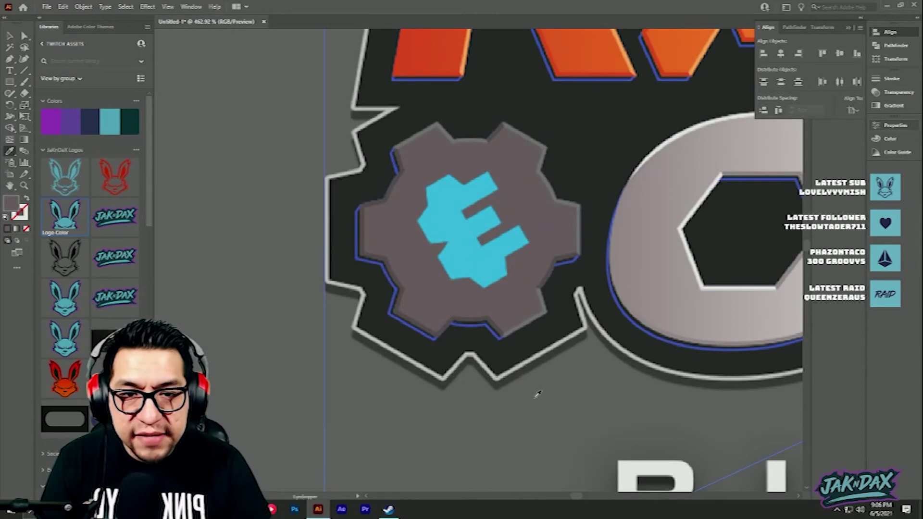
{"action": "scroll", "coordinate": [537, 394], "scroll_direction": "down", "scroll_amount": 6}
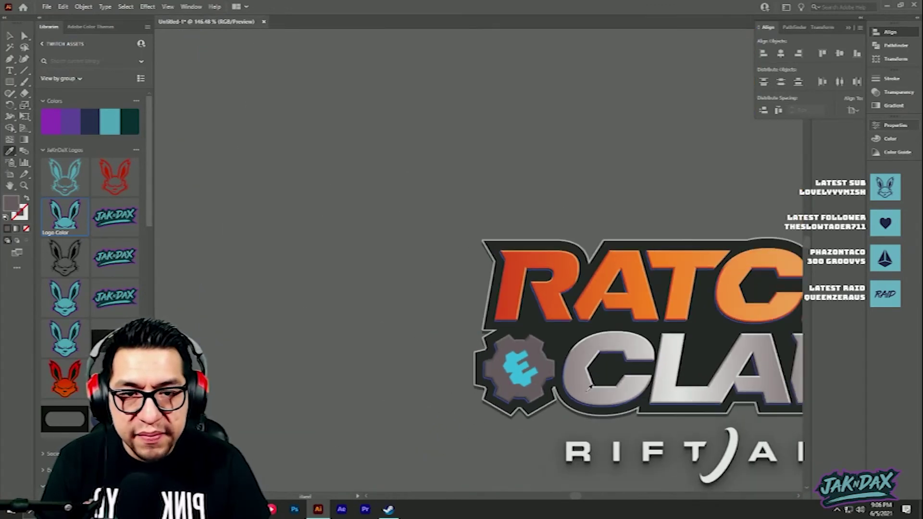
{"action": "left_click_drag", "start_coordinate": [638, 411], "coordinate": [491, 316]}
{"action": "left_click_drag", "start_coordinate": [599, 327], "coordinate": [521, 259]}
{"action": "left_click_drag", "start_coordinate": [595, 357], "coordinate": [553, 345]}
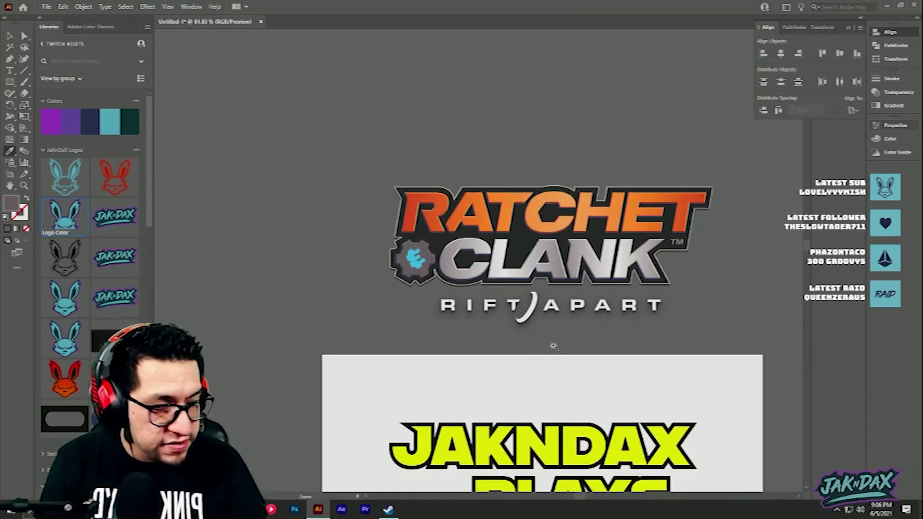
{"action": "scroll", "coordinate": [553, 346], "scroll_direction": "down", "scroll_amount": 5}
{"action": "scroll", "coordinate": [407, 372], "scroll_direction": "up", "scroll_amount": 4}
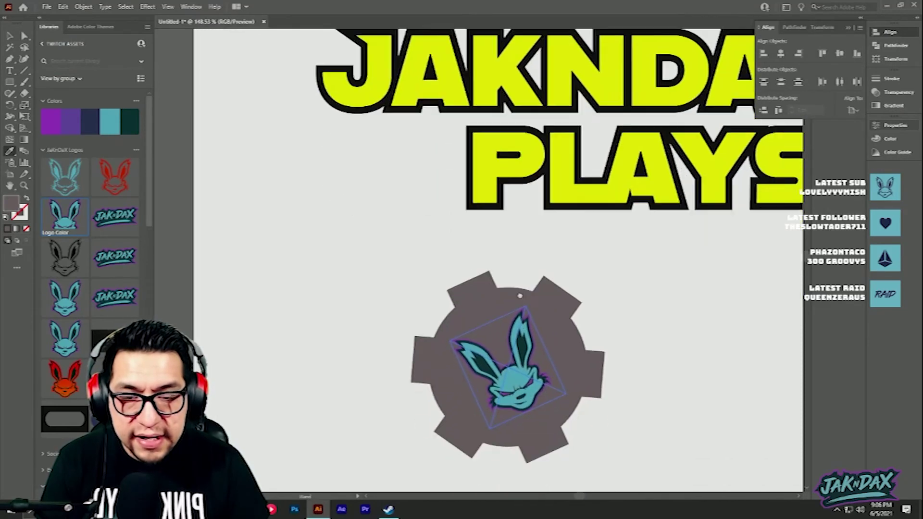
{"action": "scroll", "coordinate": [522, 289], "scroll_direction": "down", "scroll_amount": 4}
Step: Shrink the gear with its rabbit and place it just before the P of PLAYS, under the JAKNDAX lettering
{"action": "left_click", "coordinate": [408, 233]}
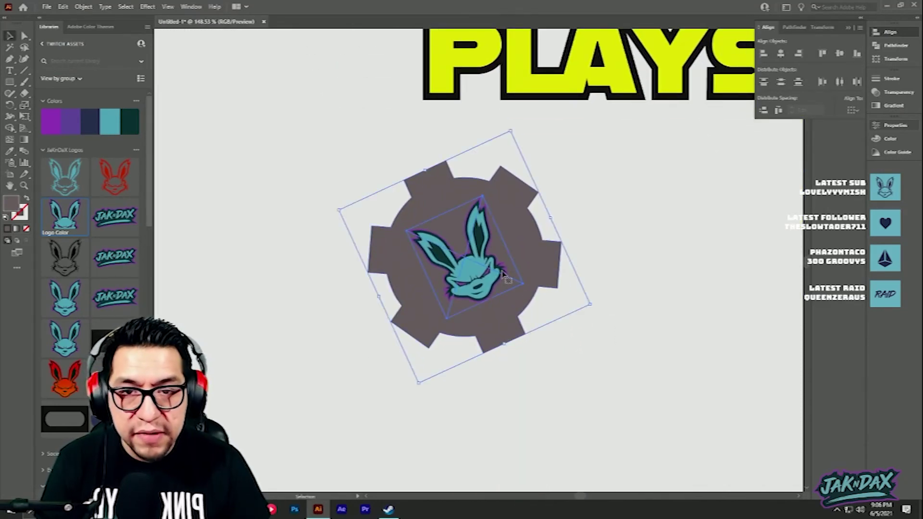
{"action": "left_click_drag", "start_coordinate": [505, 274], "coordinate": [375, 185]}
{"action": "scroll", "coordinate": [371, 129], "scroll_direction": "up", "scroll_amount": 6}
{"action": "left_click_drag", "start_coordinate": [378, 243], "coordinate": [391, 225]}
{"action": "scroll", "coordinate": [496, 321], "scroll_direction": "down", "scroll_amount": 5}
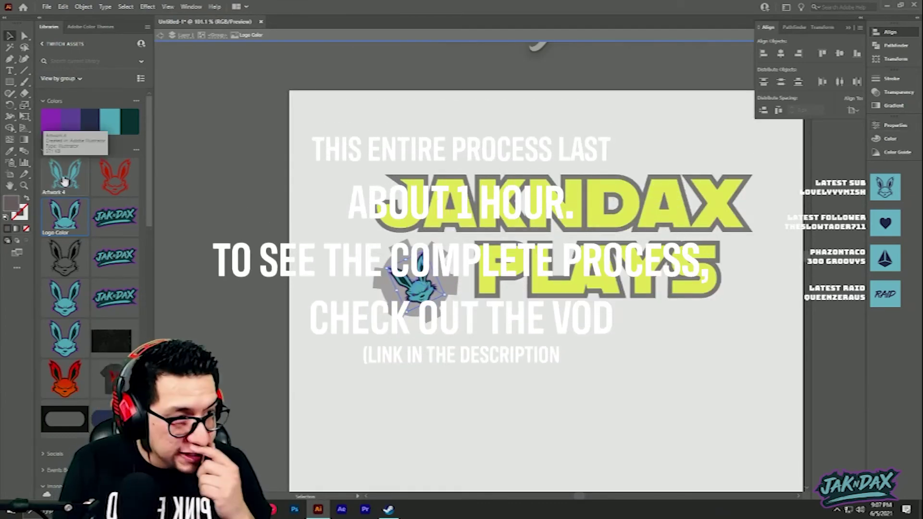
{"action": "double_click", "coordinate": [462, 376]}
Step: Switch to the MK Sundays document in Photoshop, view the Rift Apart Logo artboard and save the document
{"action": "left_click_drag", "start_coordinate": [417, 290], "coordinate": [431, 278]}
{"action": "left_click_drag", "start_coordinate": [484, 290], "coordinate": [468, 286]}
{"action": "left_click_drag", "start_coordinate": [537, 341], "coordinate": [476, 408]}
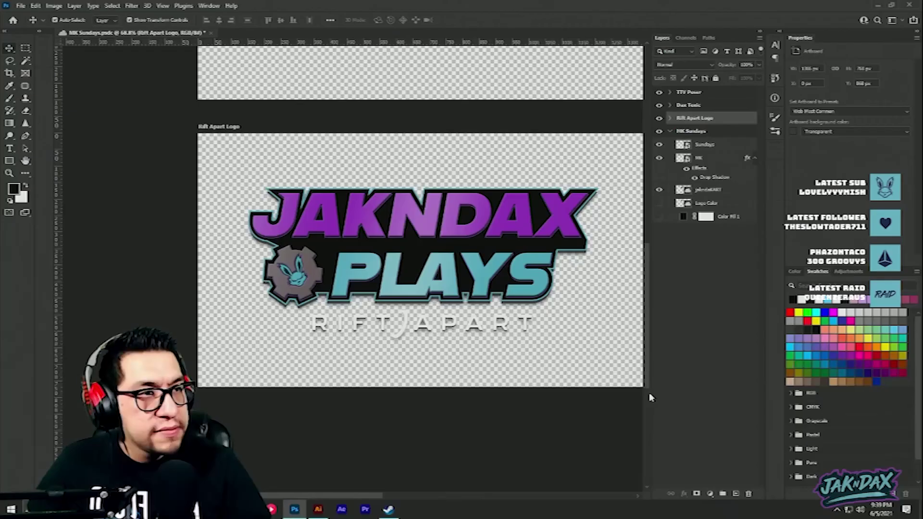
{"action": "left_click_drag", "start_coordinate": [512, 346], "coordinate": [468, 341]}
{"action": "key", "text": "ctrl+s"}
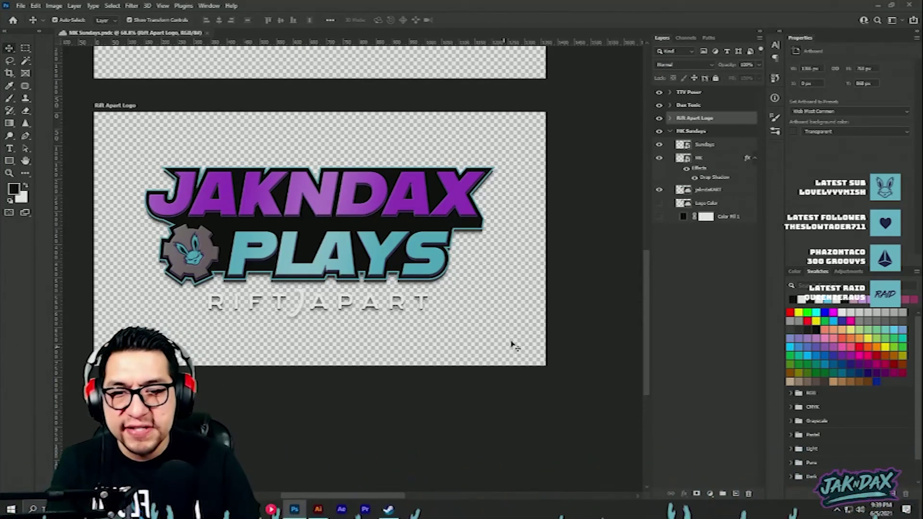
{"action": "left_click_drag", "start_coordinate": [457, 308], "coordinate": [513, 323]}
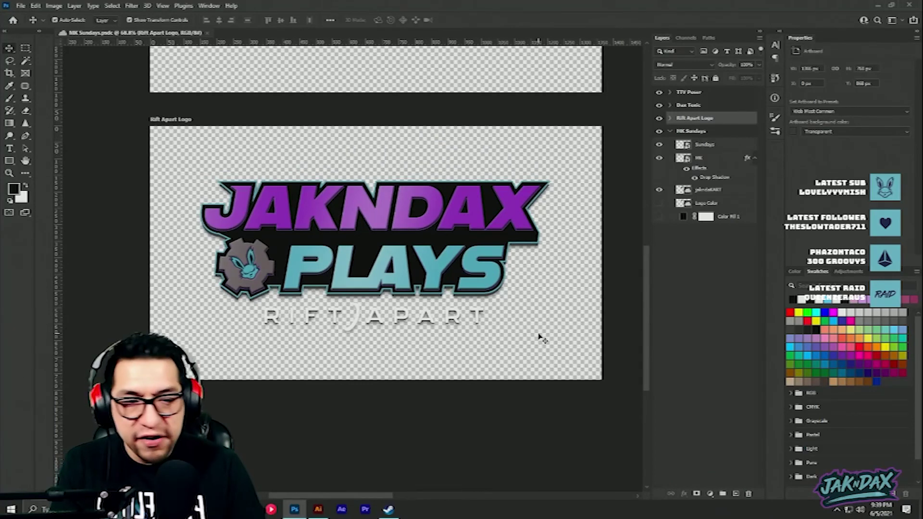